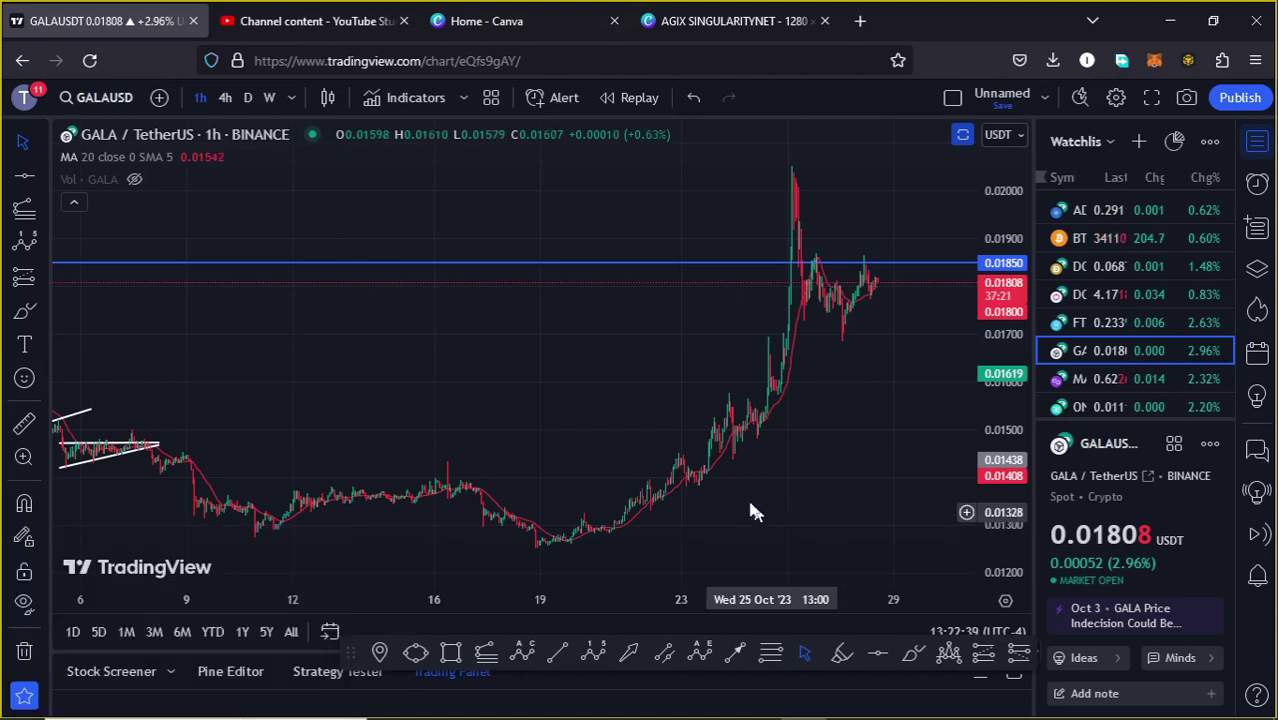
- Zoom into the GALA/USDT 1h chart around the blue 0.01850 resistance line
{"action": "scroll", "coordinate": [750, 505], "scroll_direction": "up", "scroll_amount": 3}
- Hide the watchlist, then circle the latest candles with a freehand mark and delete it
{"action": "left_click", "coordinate": [1257, 145]}
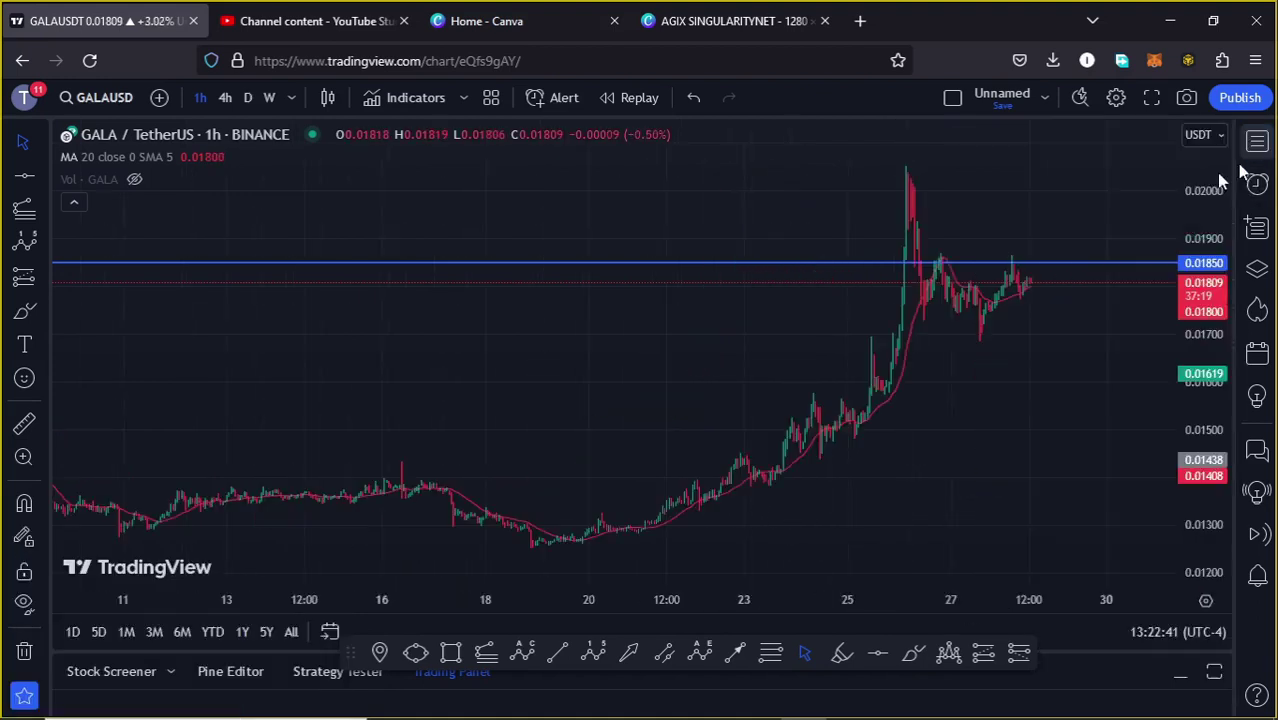
{"action": "scroll", "coordinate": [912, 370], "scroll_direction": "up", "scroll_amount": 3}
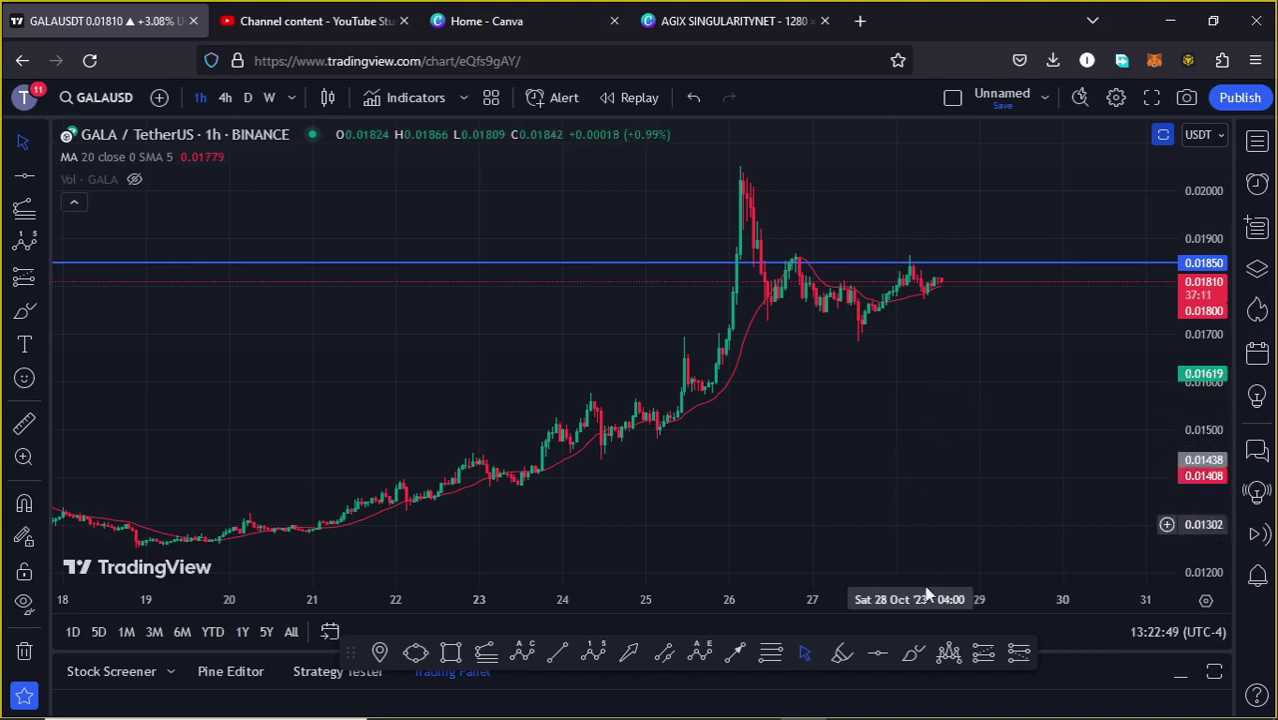
{"action": "mouse_move", "coordinate": [940, 276]}
{"action": "left_mouse_down"}
{"action": "mouse_move", "coordinate": [905, 299]}
{"action": "mouse_move", "coordinate": [968, 310]}
{"action": "mouse_move", "coordinate": [932, 278]}
{"action": "left_mouse_up"}
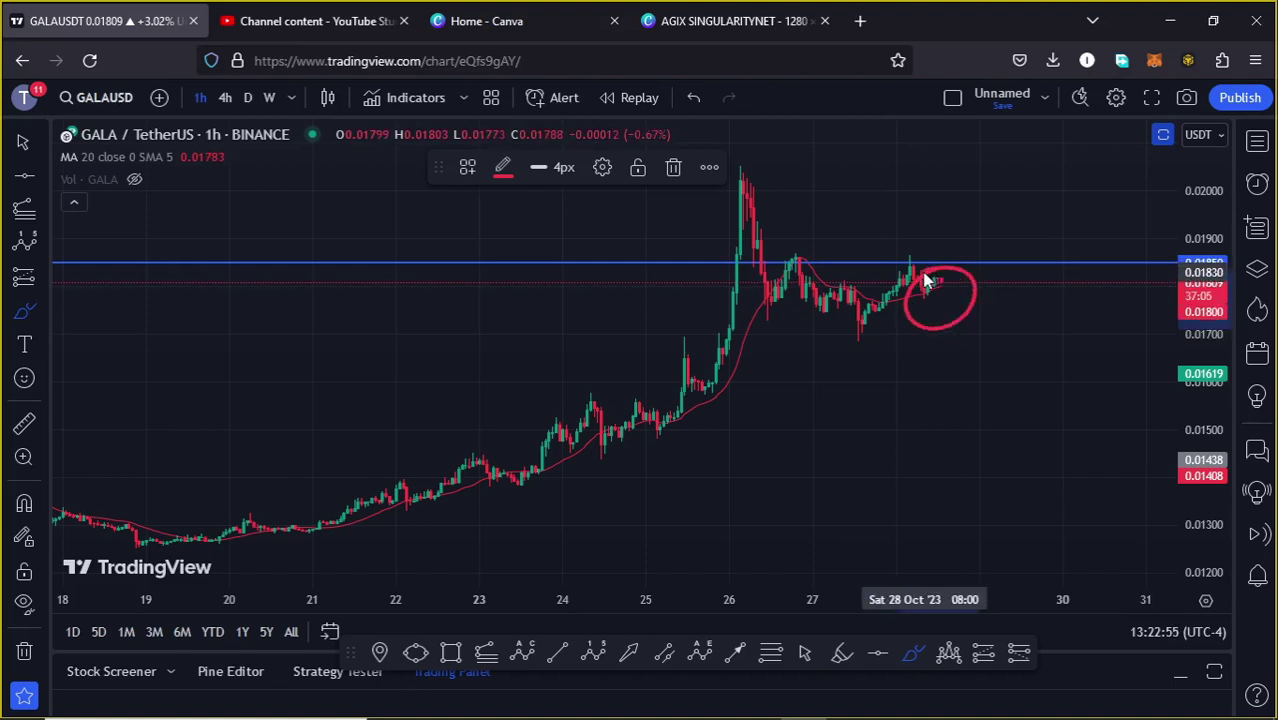
{"action": "left_click_drag", "start_coordinate": [928, 282], "coordinate": [944, 242]}
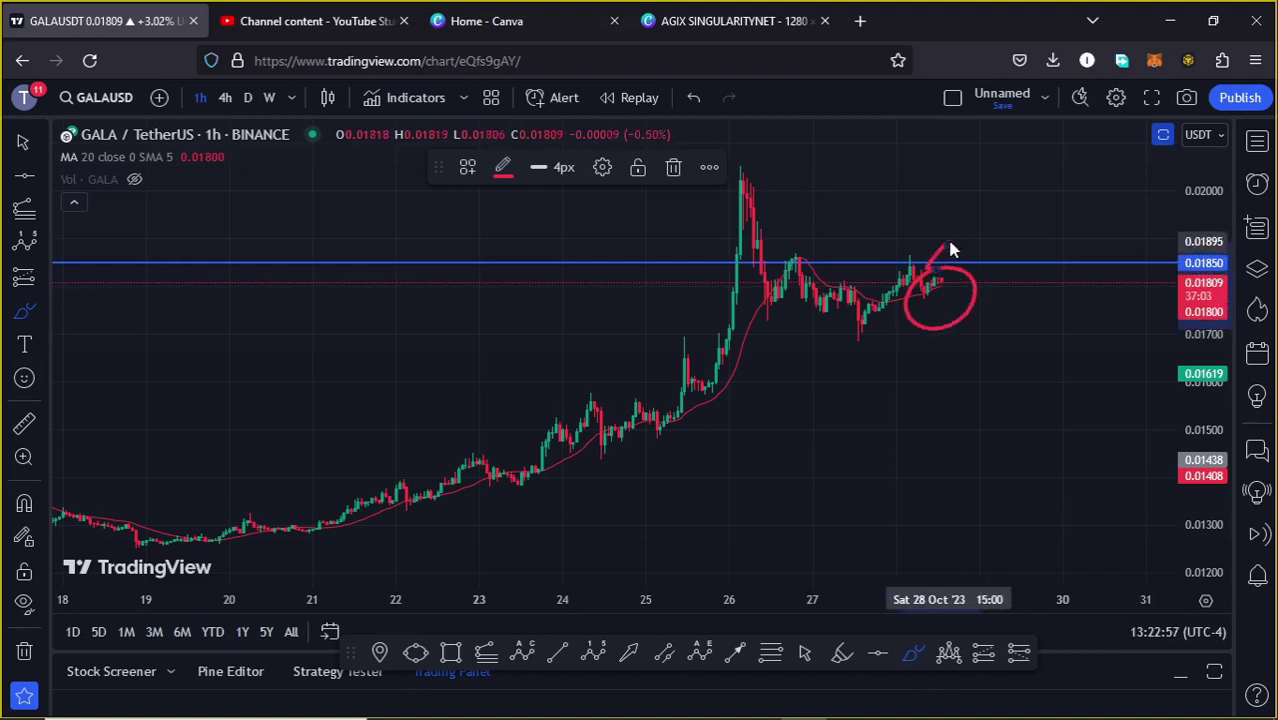
{"action": "left_click", "coordinate": [674, 166]}
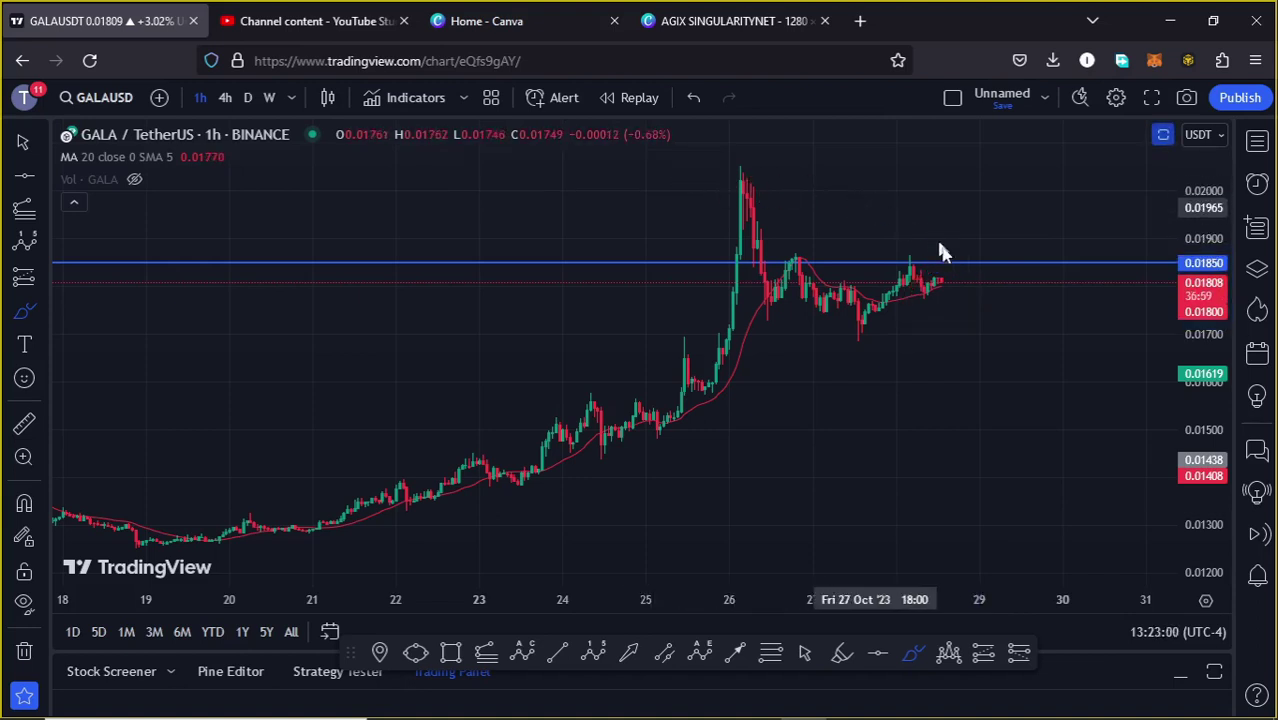
- Sketch a projected rally above the 0.01850 resistance line, then delete it
{"action": "left_click", "coordinate": [928, 299]}
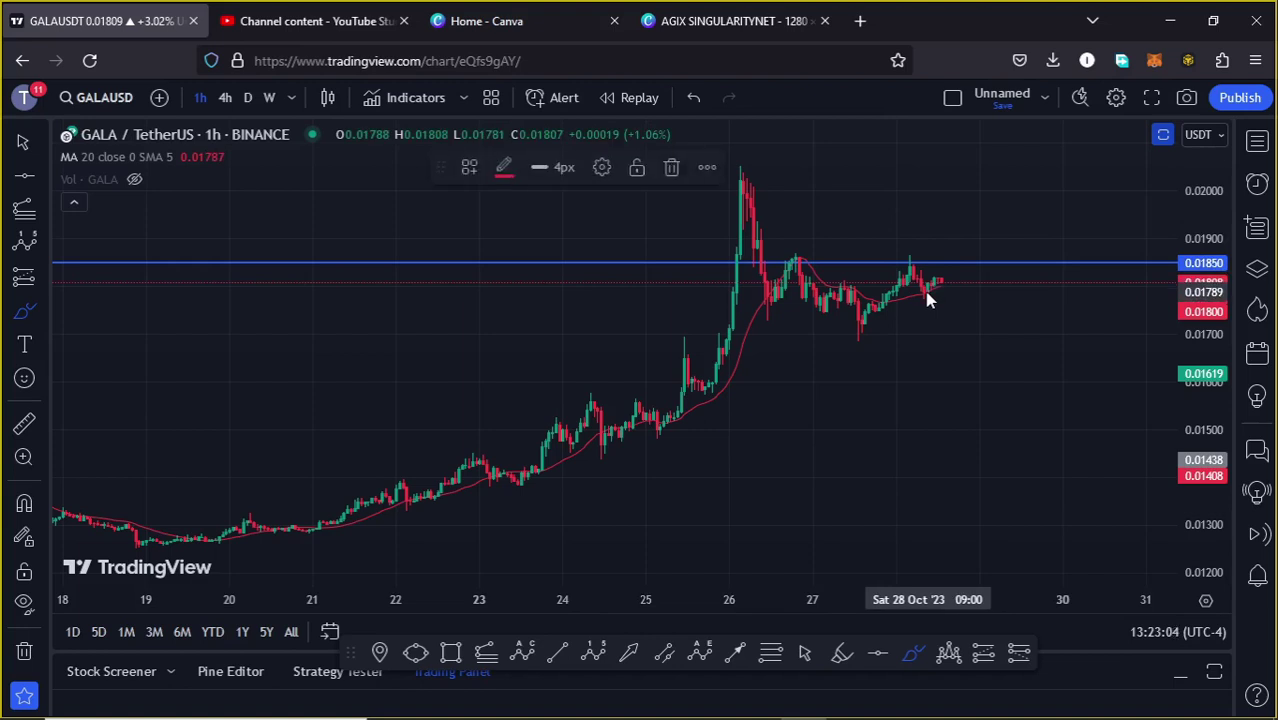
{"action": "mouse_move", "coordinate": [928, 293]}
{"action": "left_mouse_down"}
{"action": "mouse_move", "coordinate": [948, 220]}
{"action": "mouse_move", "coordinate": [975, 266]}
{"action": "mouse_move", "coordinate": [1033, 137]}
{"action": "mouse_move", "coordinate": [1058, 175]}
{"action": "mouse_move", "coordinate": [1100, 120]}
{"action": "left_mouse_up"}
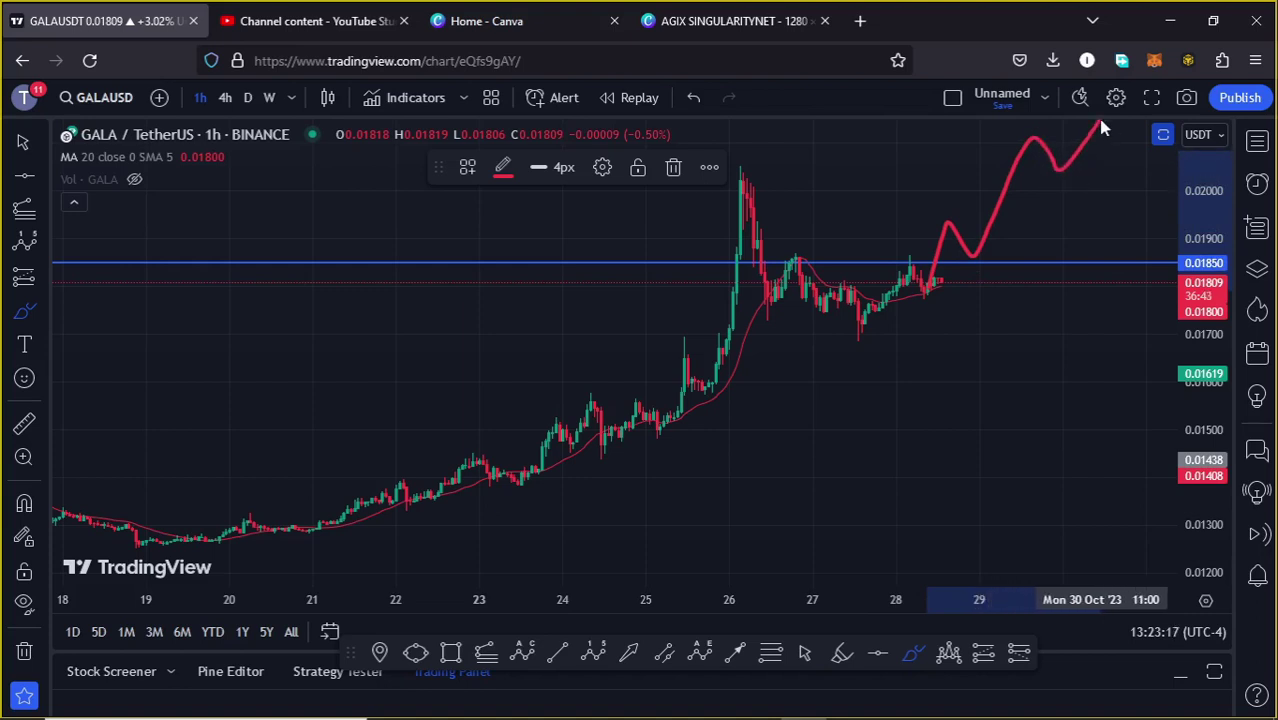
{"action": "left_click", "coordinate": [673, 170]}
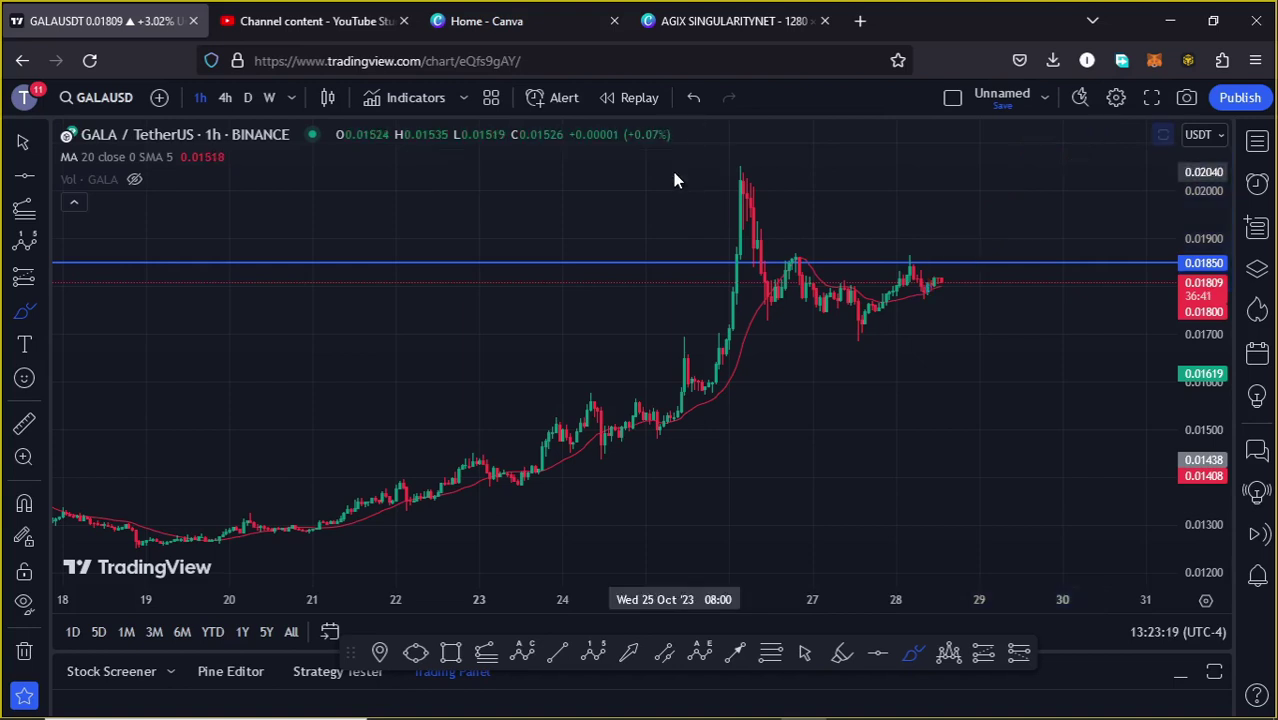
- Compress the price scale to fit the October-low-to-0.020 rally, tracing it with brush strokes and then deleting them
{"action": "scroll", "coordinate": [800, 340], "scroll_direction": "down", "scroll_amount": 3}
{"action": "left_click_drag", "start_coordinate": [1217, 232], "coordinate": [1218, 290]}
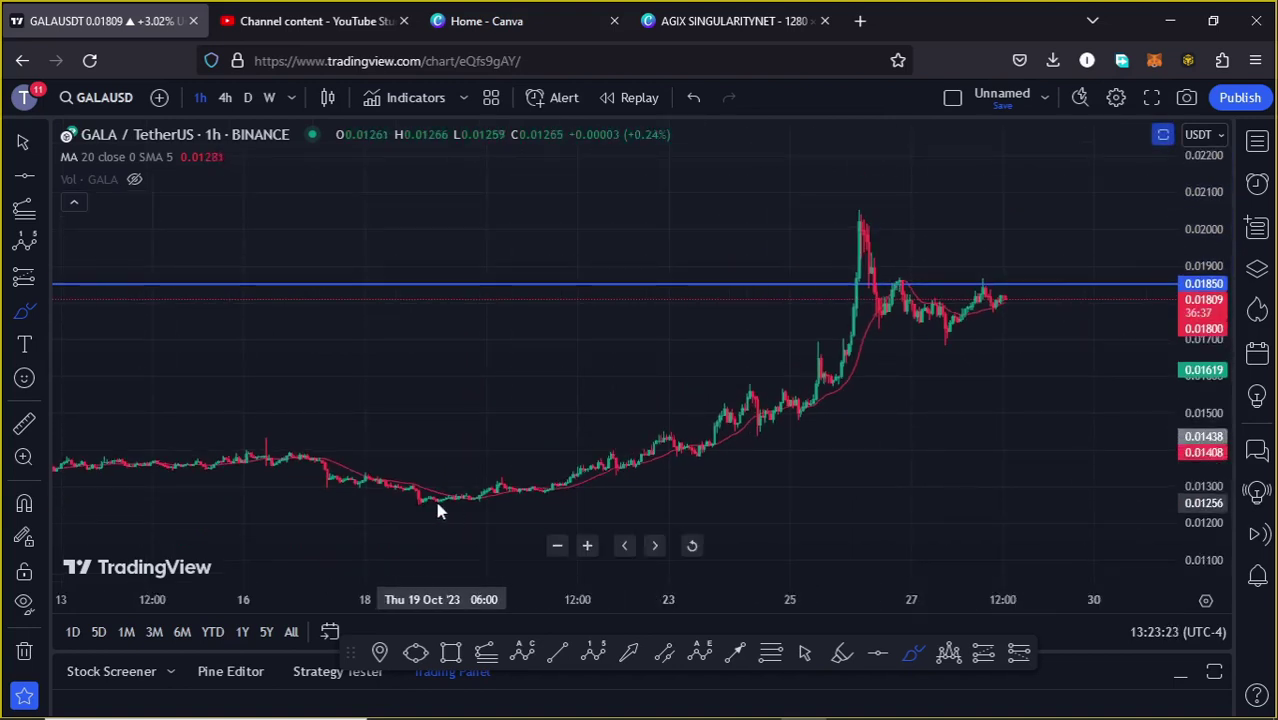
{"action": "mouse_move", "coordinate": [419, 502]}
{"action": "left_mouse_down"}
{"action": "mouse_move", "coordinate": [633, 449]}
{"action": "mouse_move", "coordinate": [805, 300]}
{"action": "mouse_move", "coordinate": [857, 218]}
{"action": "left_mouse_up"}
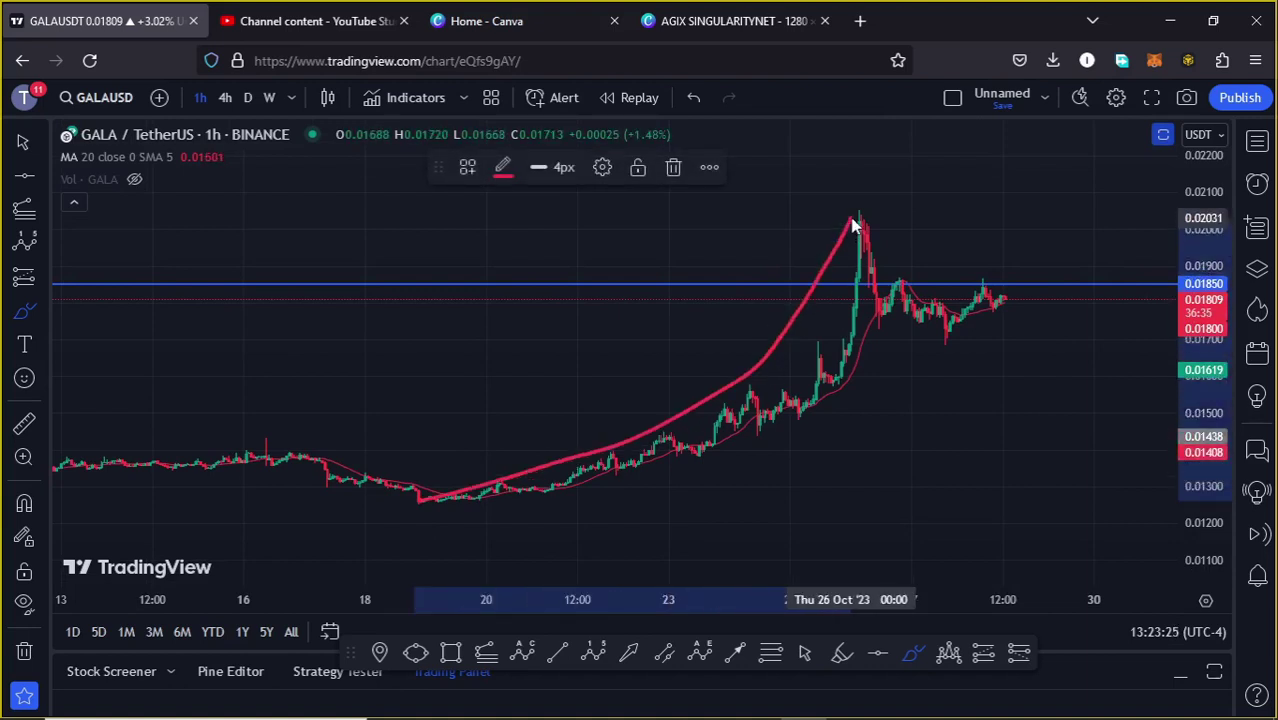
{"action": "left_click", "coordinate": [673, 168]}
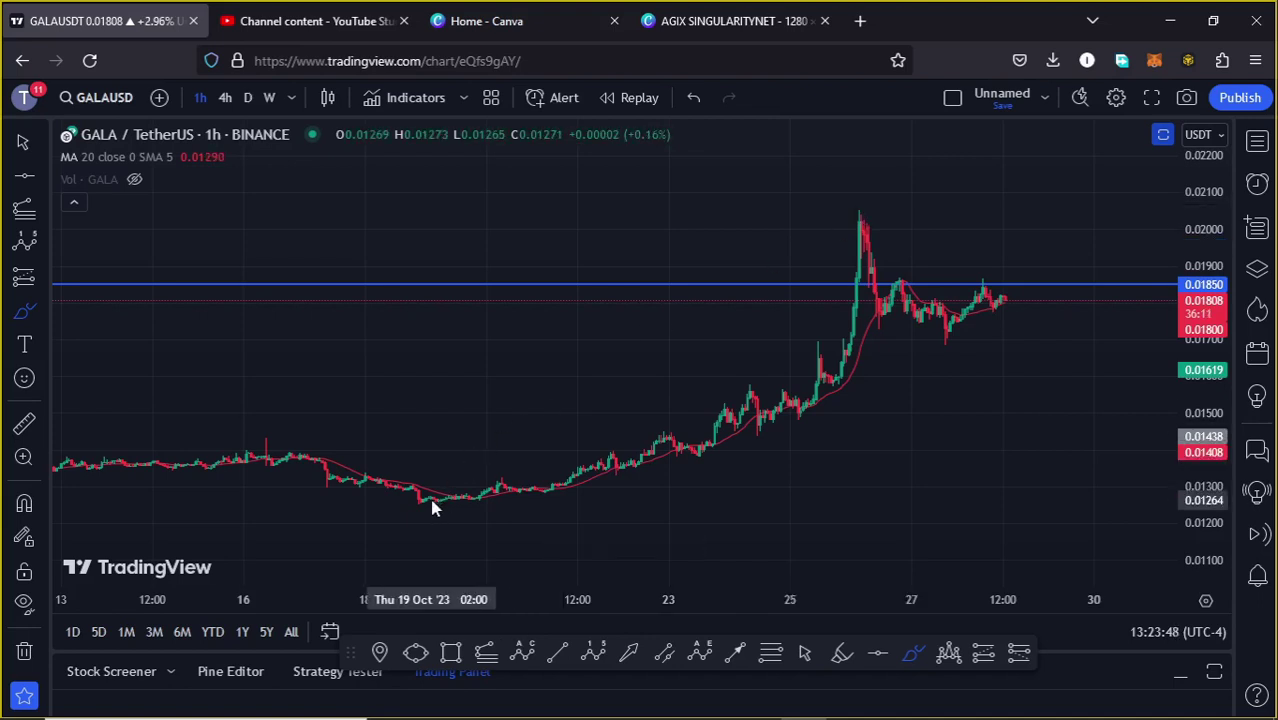
{"action": "mouse_move", "coordinate": [429, 500]}
{"action": "left_mouse_down"}
{"action": "mouse_move", "coordinate": [844, 294]}
{"action": "mouse_move", "coordinate": [873, 255]}
{"action": "left_mouse_up"}
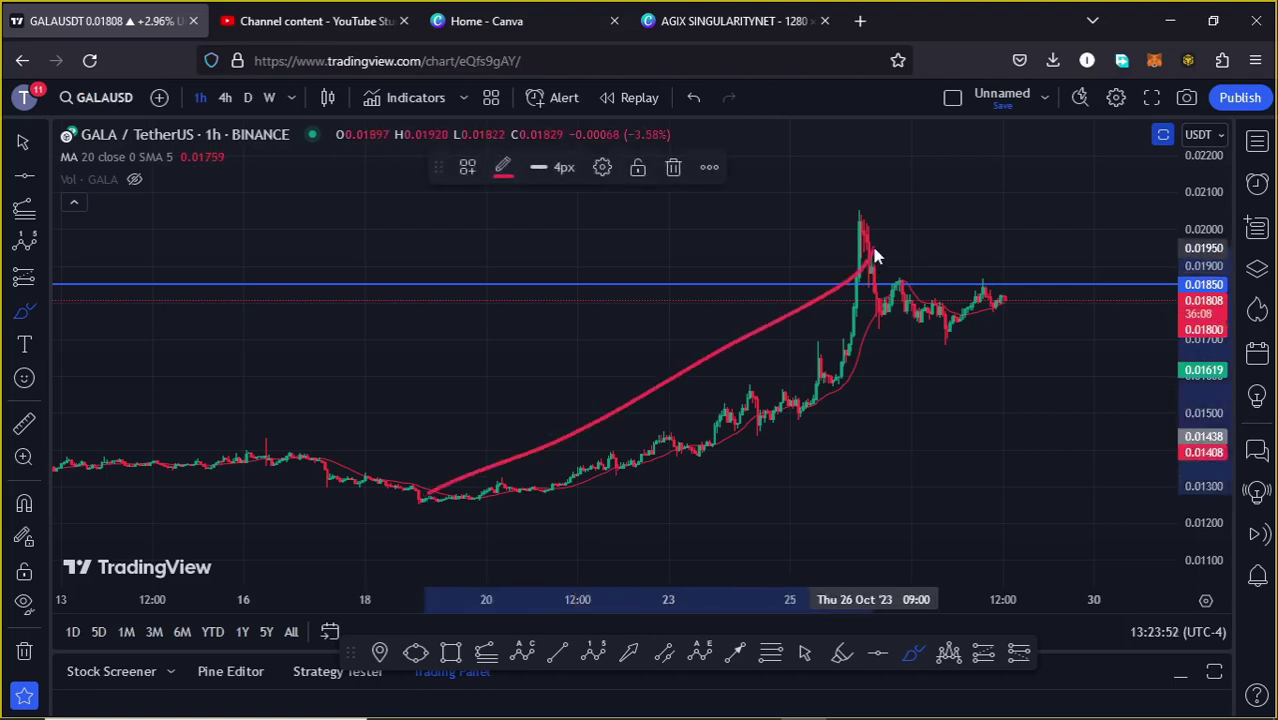
{"action": "left_click", "coordinate": [673, 170]}
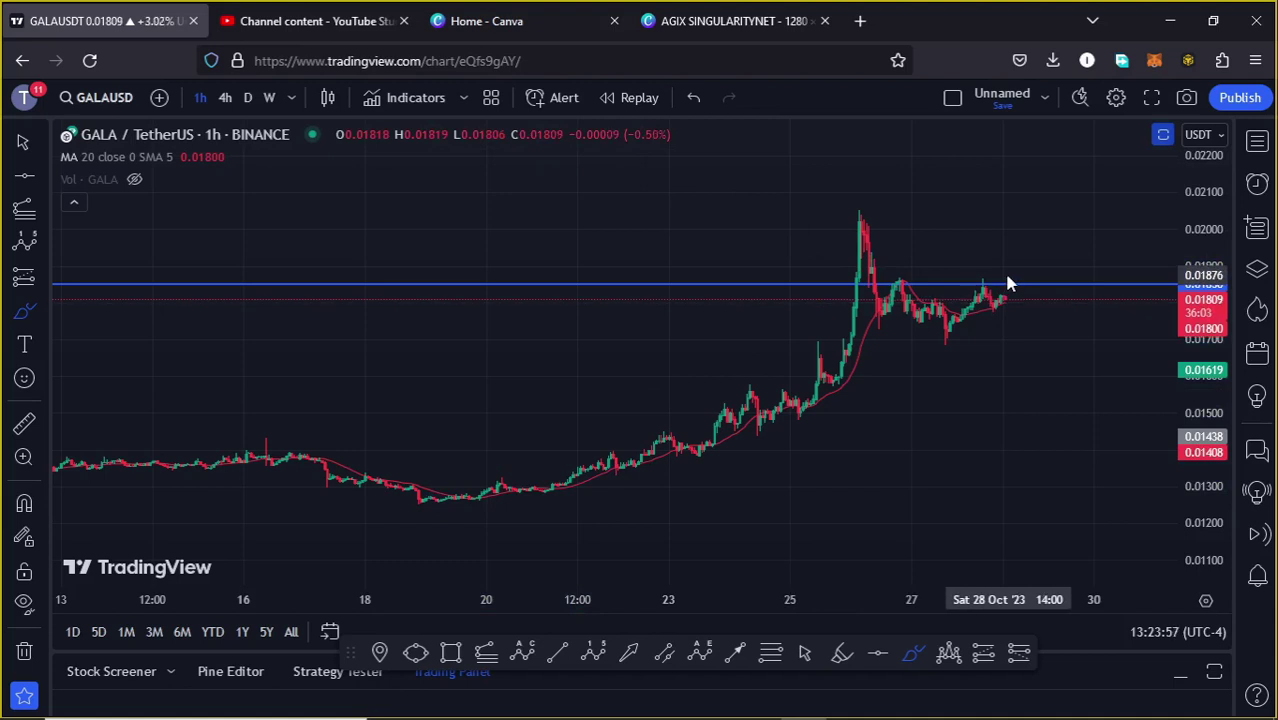
- Draw a Fib retracement from the 0.01256 October low to 0.02064, panning to frame its levels
{"action": "left_click", "coordinate": [769, 662]}
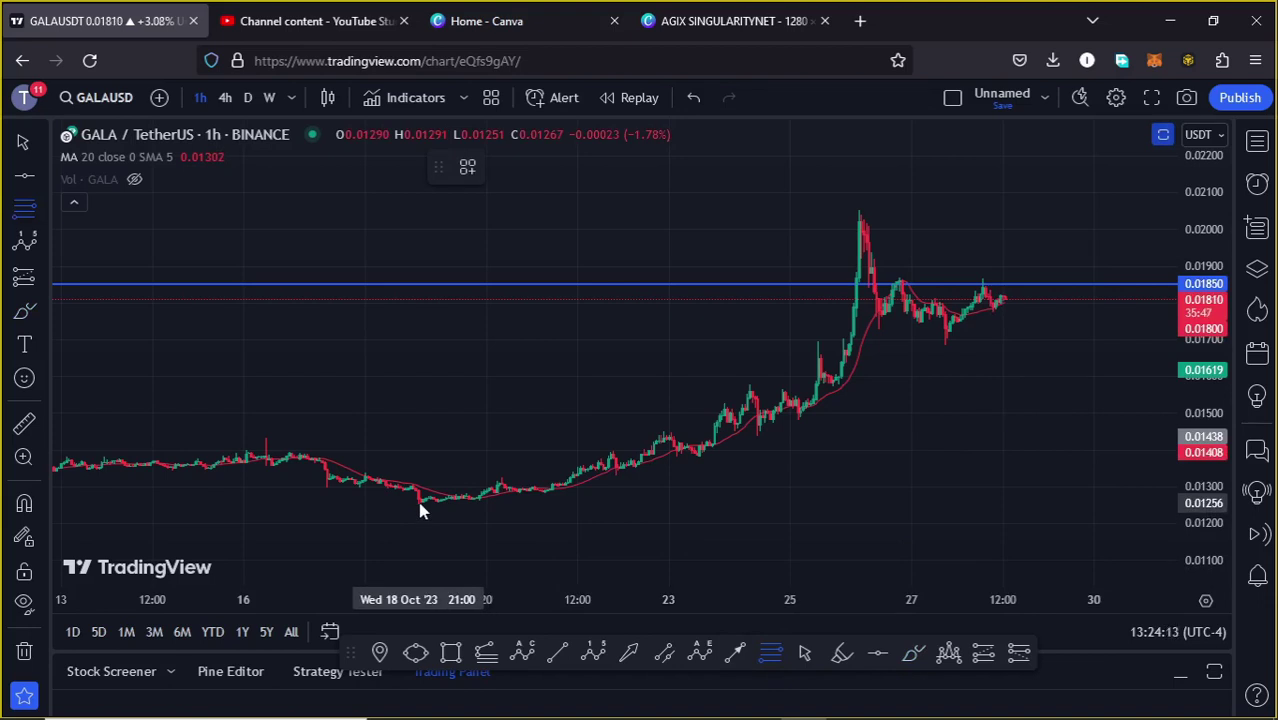
{"action": "left_click", "coordinate": [420, 510]}
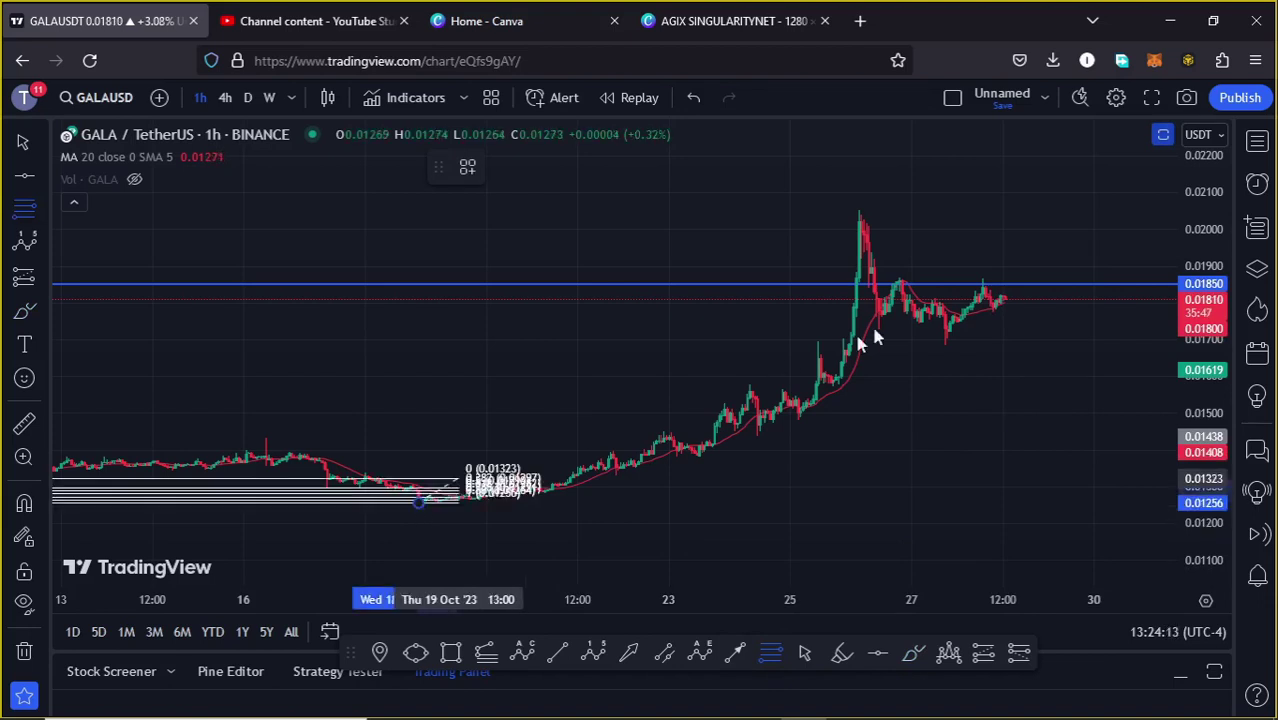
{"action": "left_click", "coordinate": [1015, 204]}
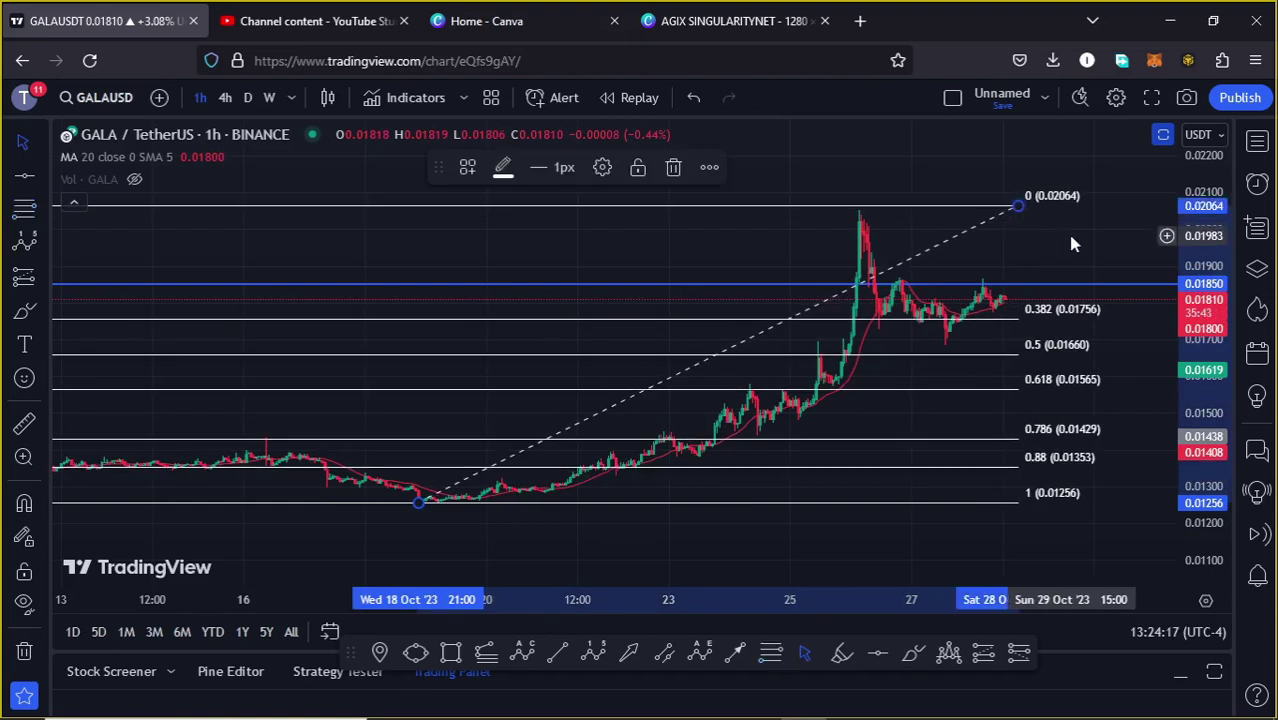
{"action": "left_click_drag", "start_coordinate": [1072, 237], "coordinate": [862, 246]}
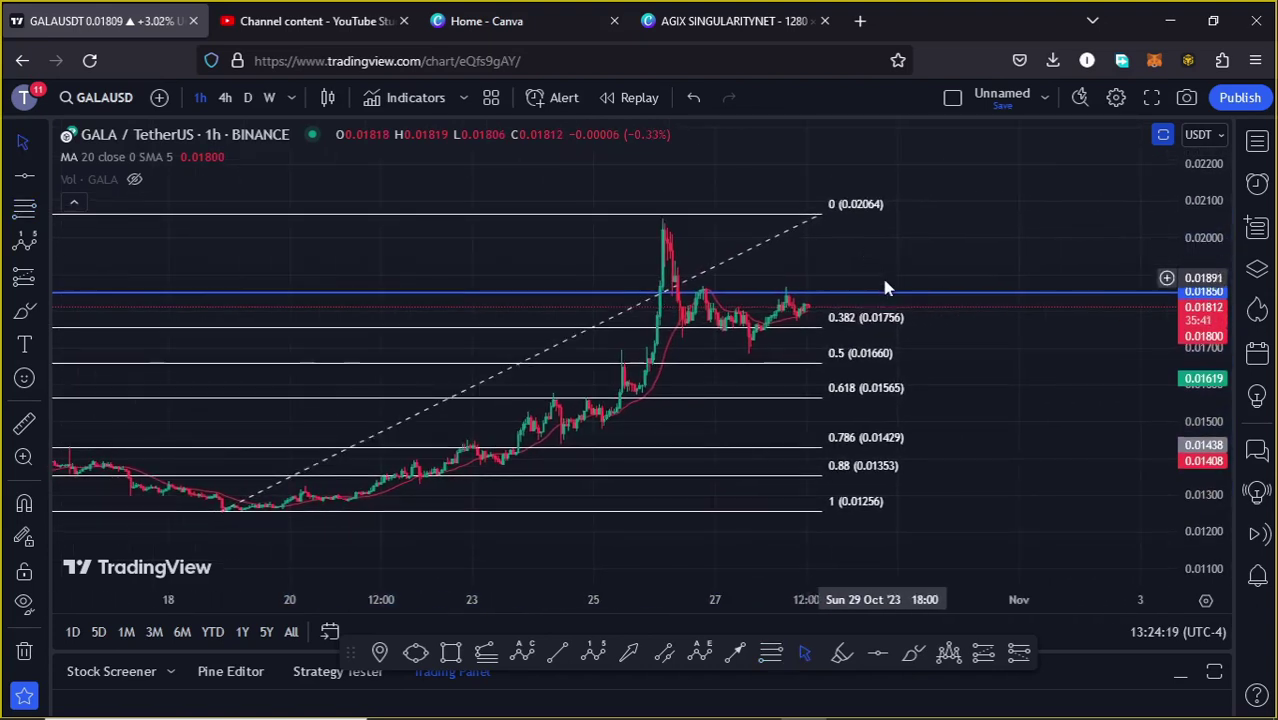
{"action": "scroll", "coordinate": [1207, 381], "scroll_direction": "up", "scroll_amount": 1}
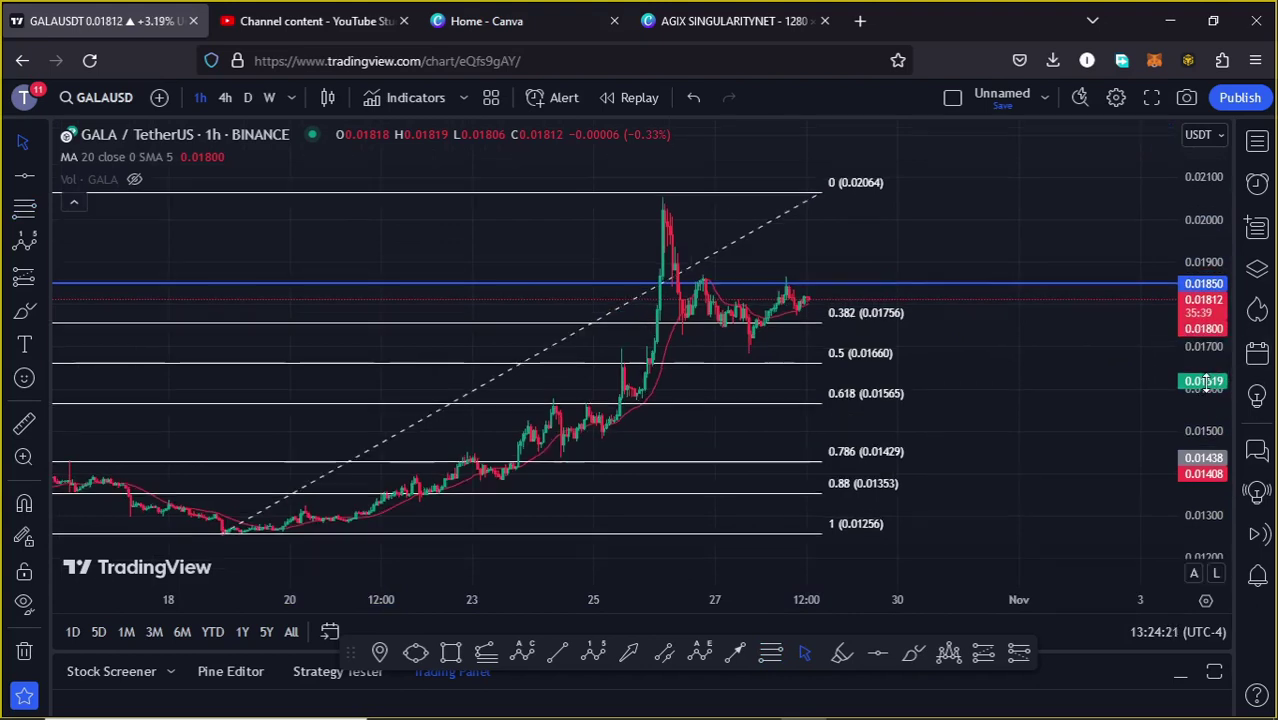
{"action": "left_click_drag", "start_coordinate": [950, 405], "coordinate": [1030, 391]}
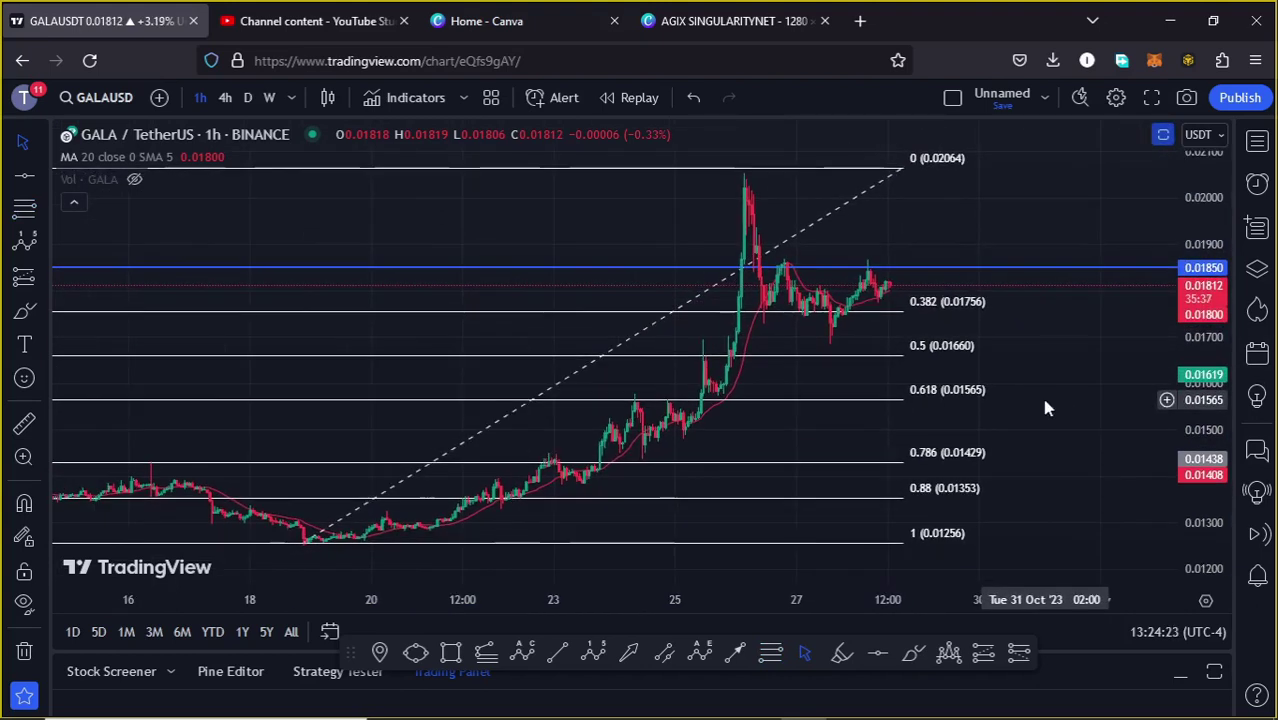
- Draw a rectangle from the Fib 0.382 level down to the 0.618 level
{"action": "left_click", "coordinate": [452, 655]}
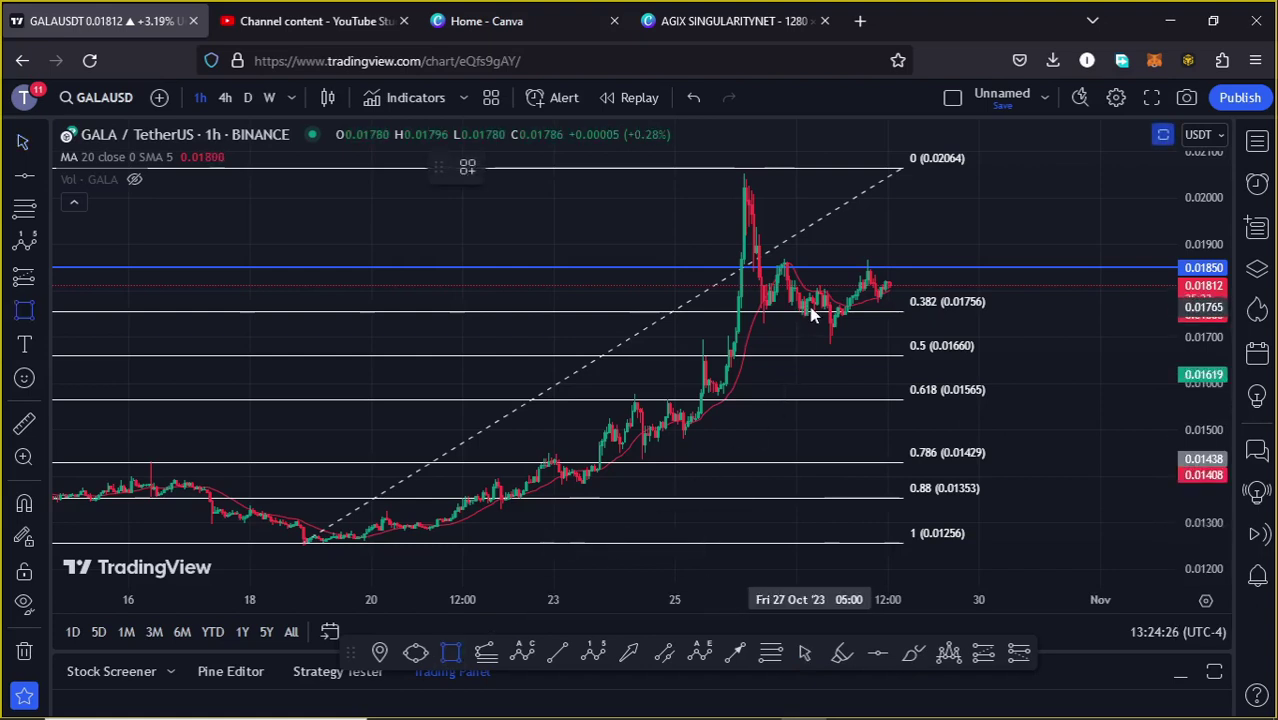
{"action": "left_click", "coordinate": [809, 307]}
{"action": "left_click", "coordinate": [893, 401]}
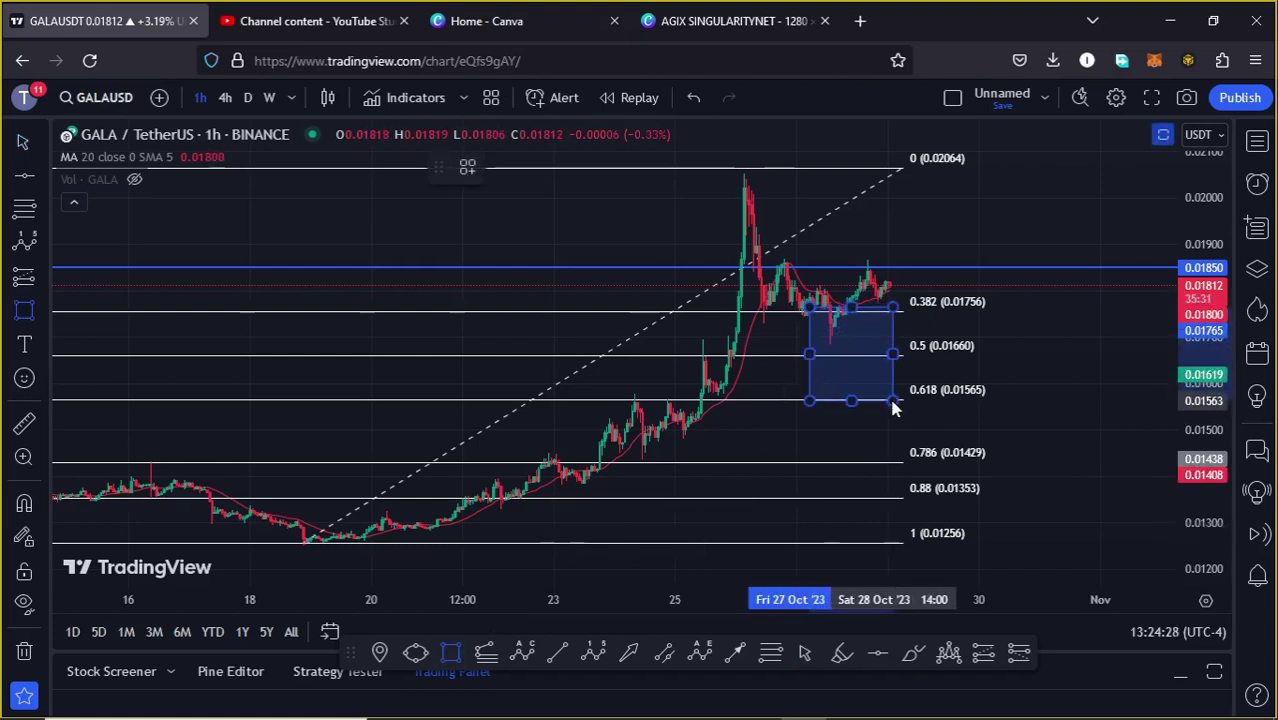
{"action": "left_click_drag", "start_coordinate": [851, 307], "coordinate": [845, 313]}
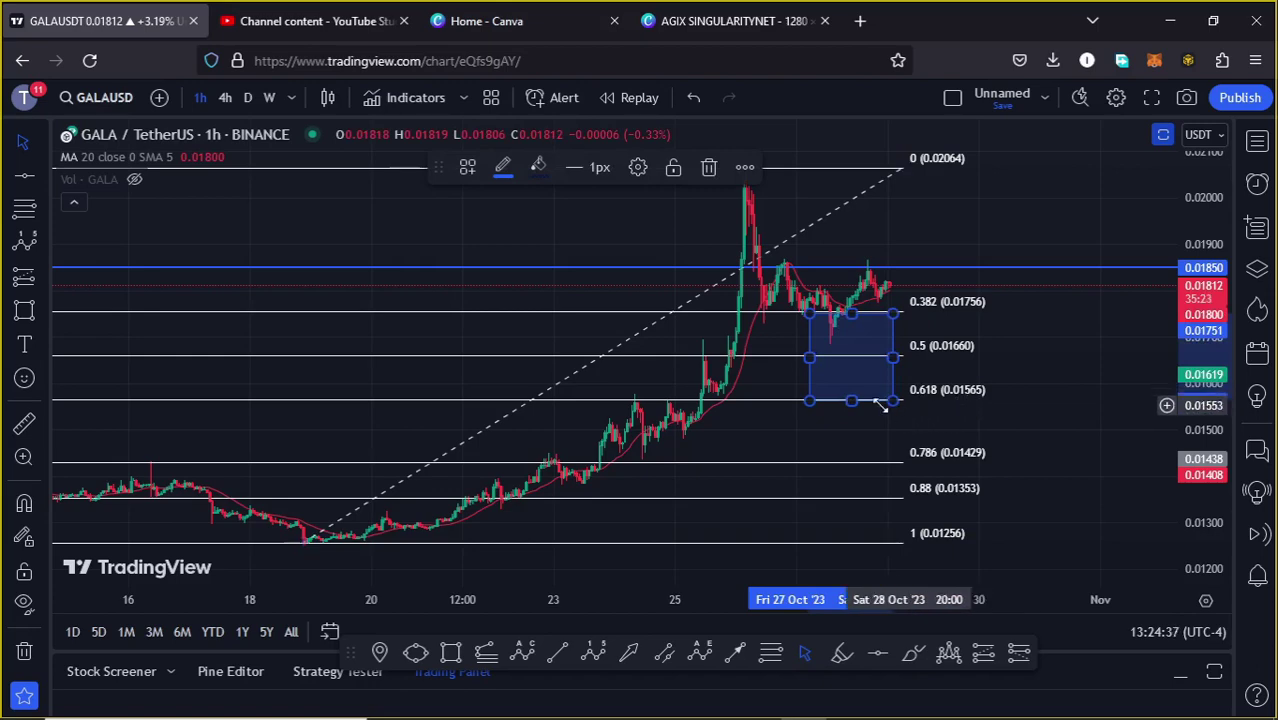
- Rescale the chart and extend the support box right past the latest candles to 29 Oct
{"action": "scroll", "coordinate": [900, 408], "scroll_direction": "up", "scroll_amount": 3}
{"action": "left_click_drag", "start_coordinate": [662, 451], "coordinate": [796, 456]}
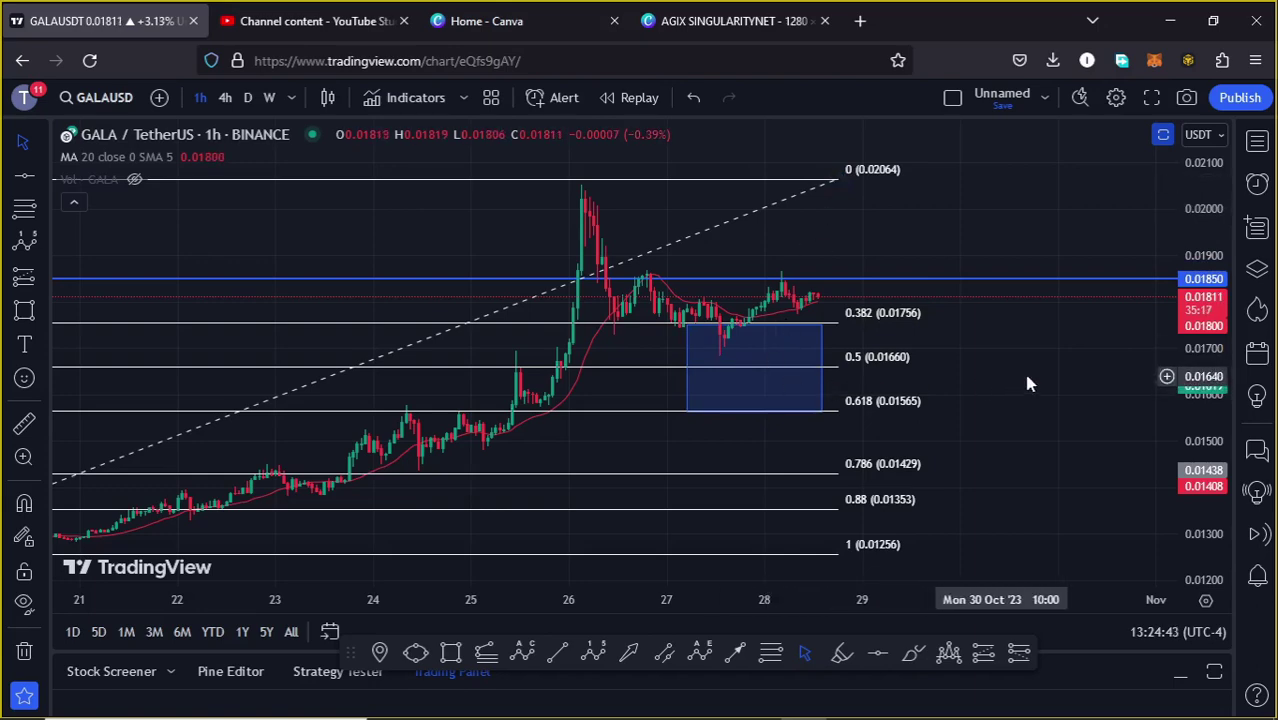
{"action": "left_click_drag", "start_coordinate": [1218, 368], "coordinate": [1214, 384]}
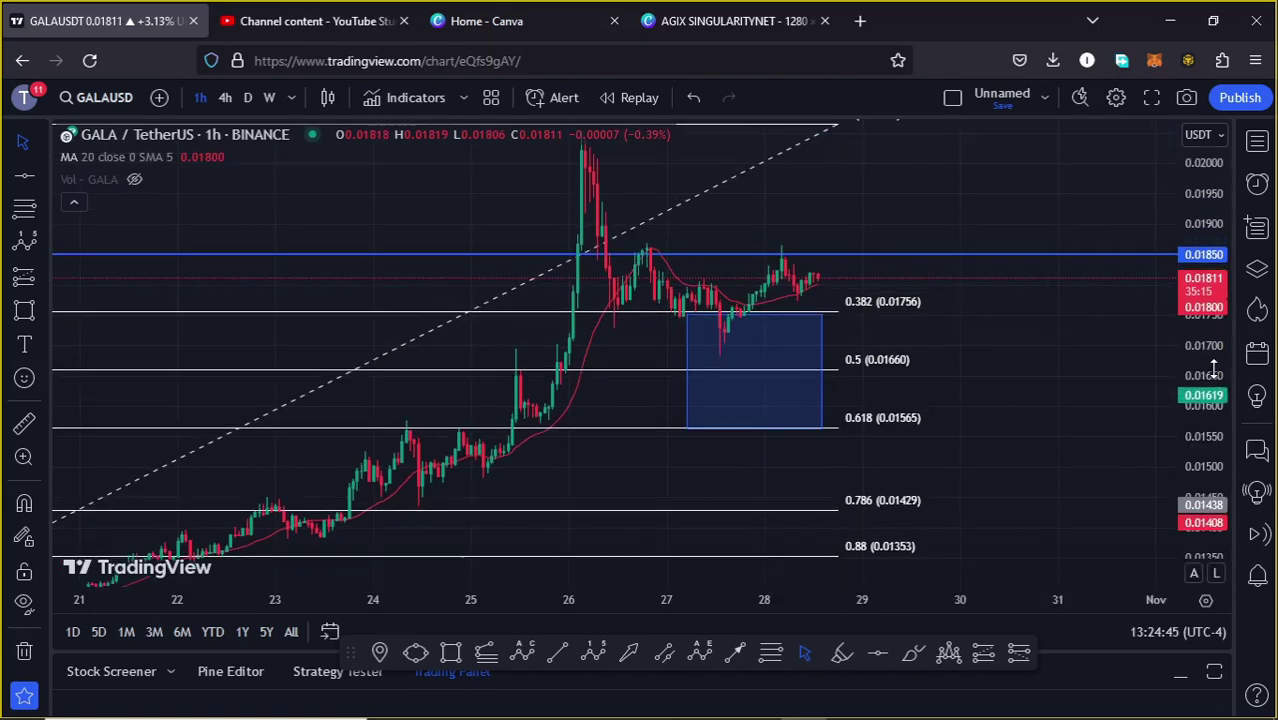
{"action": "left_click_drag", "start_coordinate": [1017, 358], "coordinate": [1027, 384]}
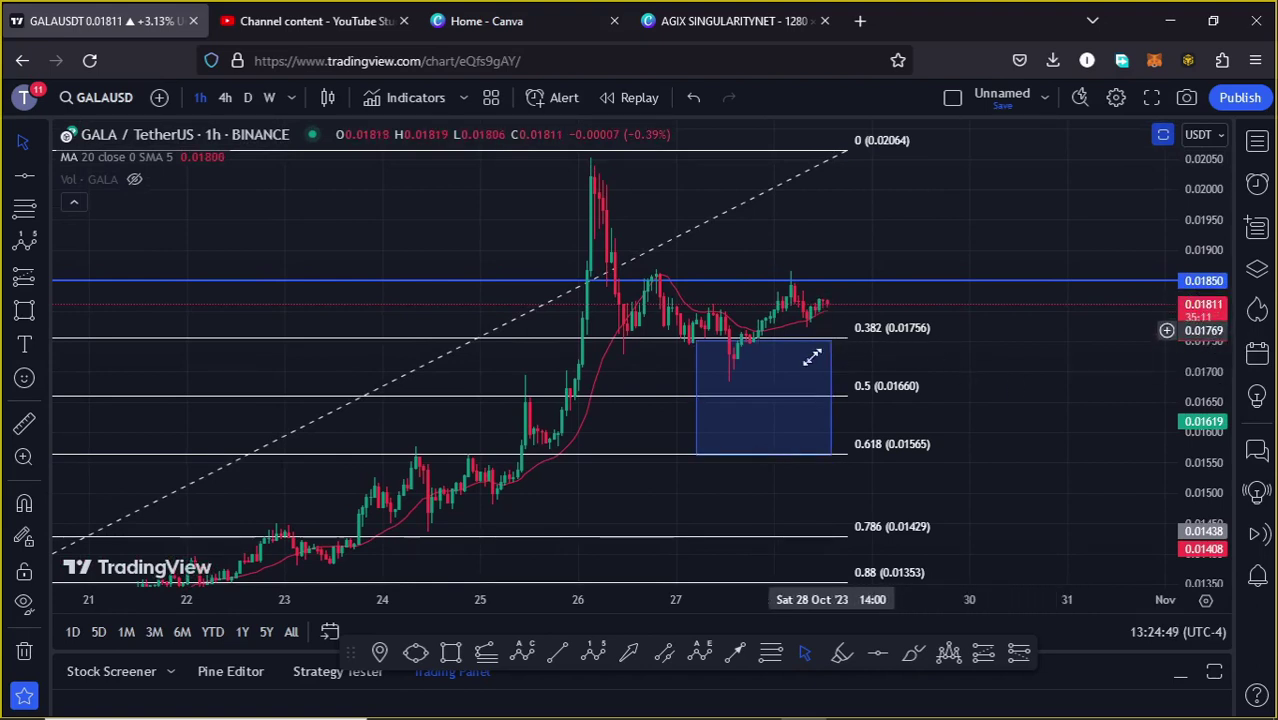
{"action": "left_click_drag", "start_coordinate": [833, 398], "coordinate": [882, 386]}
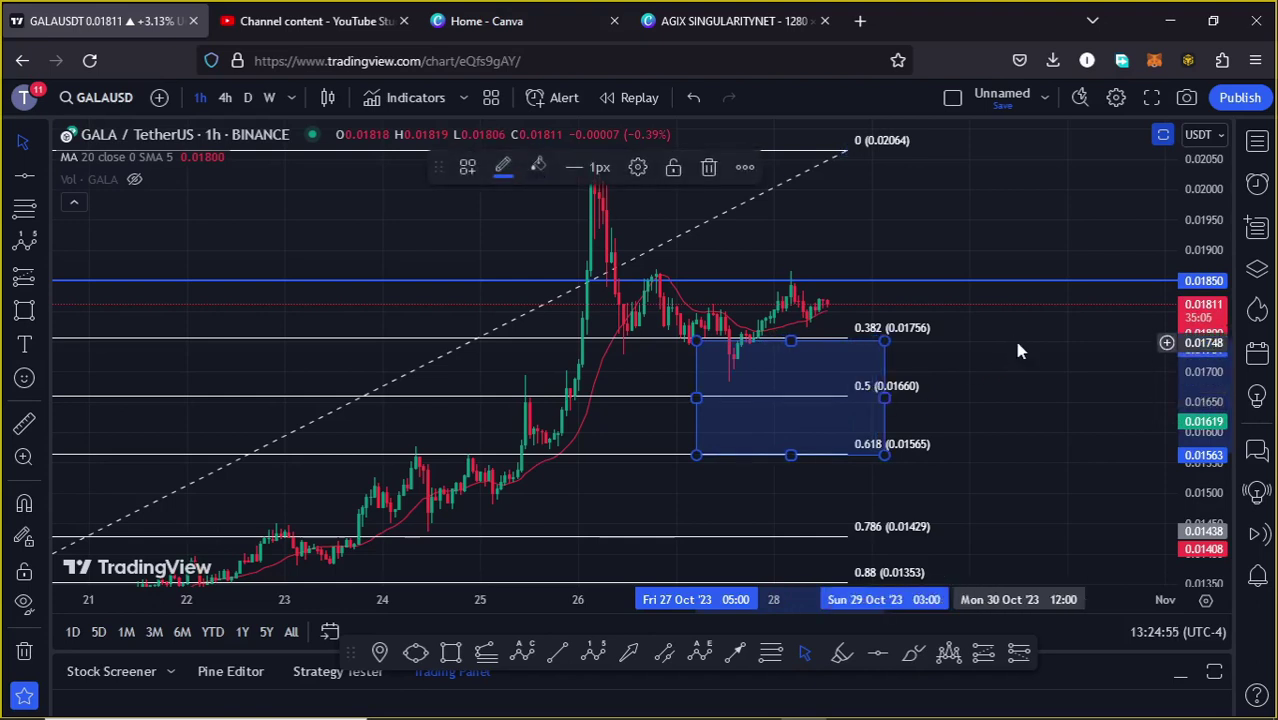
{"action": "left_click", "coordinate": [913, 652]}
{"action": "mouse_move", "coordinate": [736, 338]}
{"action": "left_mouse_down"}
{"action": "mouse_move", "coordinate": [812, 453]}
{"action": "mouse_move", "coordinate": [877, 347]}
{"action": "mouse_move", "coordinate": [913, 240]}
{"action": "mouse_move", "coordinate": [940, 270]}
{"action": "mouse_move", "coordinate": [980, 195]}
{"action": "left_mouse_up"}
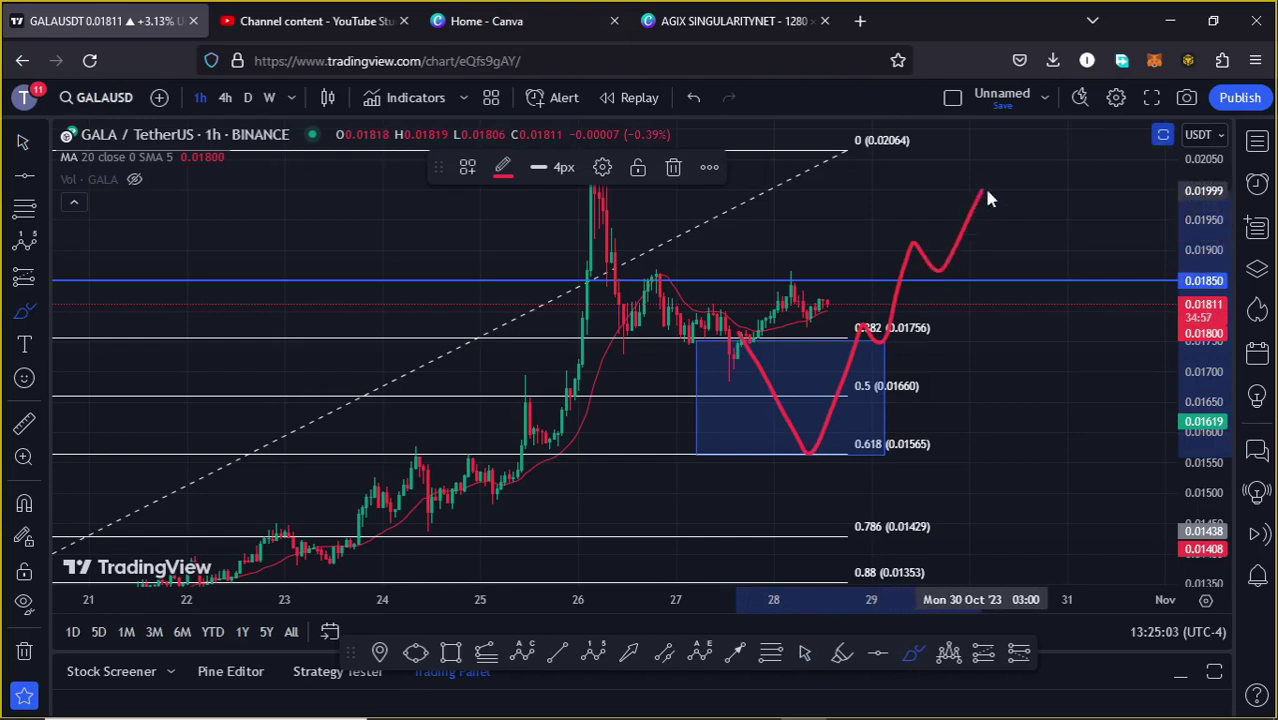
{"action": "left_click", "coordinate": [673, 167]}
{"action": "mouse_move", "coordinate": [790, 435]}
{"action": "left_mouse_down"}
{"action": "mouse_move", "coordinate": [770, 495]}
{"action": "mouse_move", "coordinate": [773, 539]}
{"action": "mouse_move", "coordinate": [796, 541]}
{"action": "mouse_move", "coordinate": [782, 533]}
{"action": "left_mouse_up"}
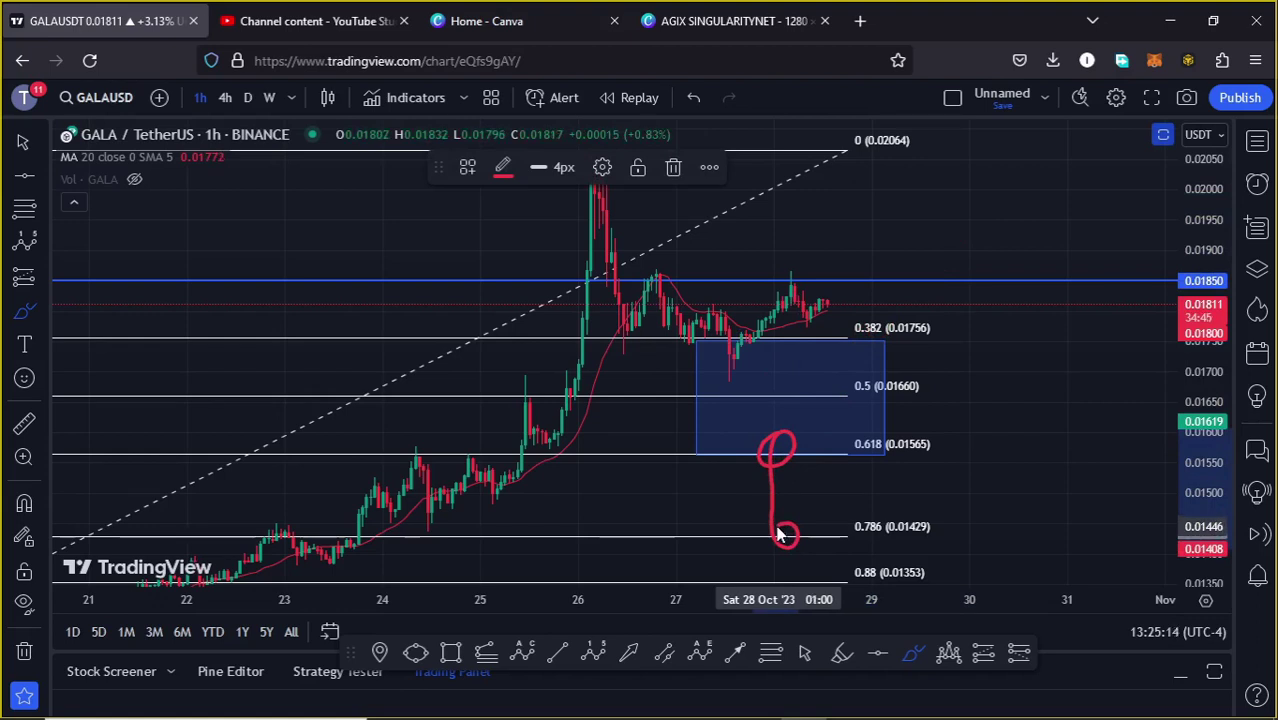
{"action": "left_click", "coordinate": [694, 98]}
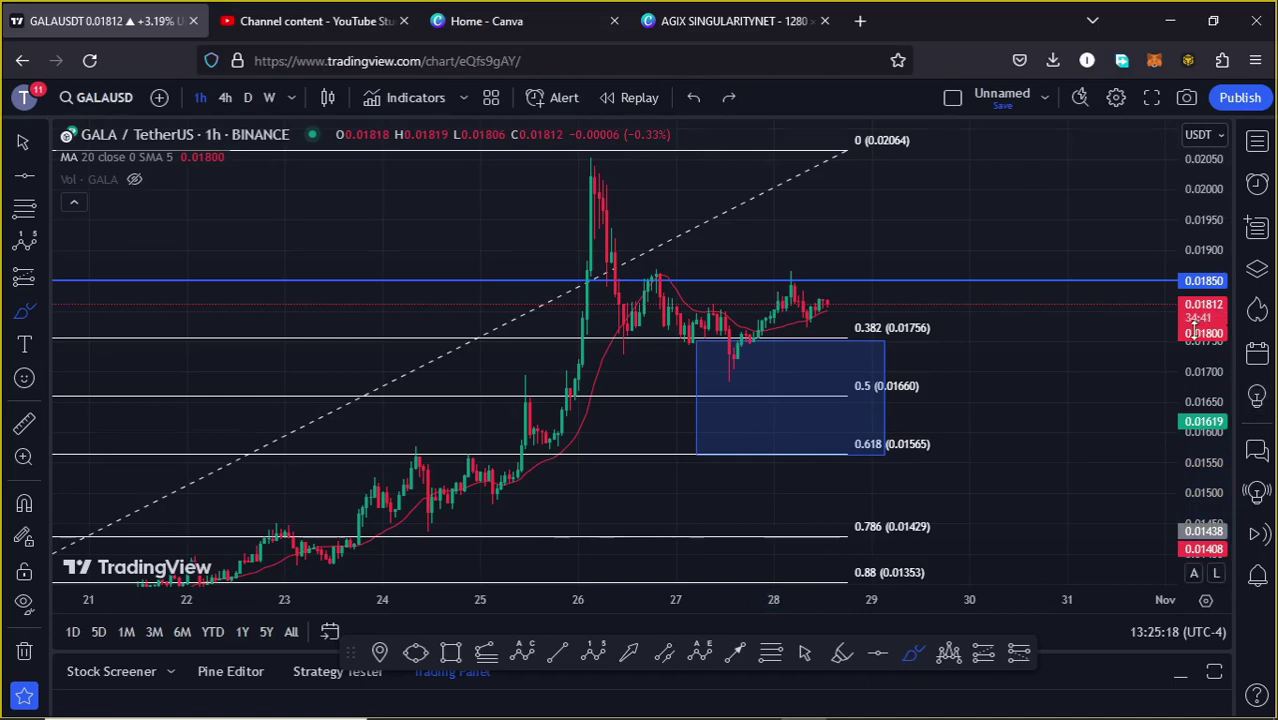
{"action": "left_click_drag", "start_coordinate": [1195, 312], "coordinate": [1181, 336]}
{"action": "scroll", "coordinate": [807, 465], "scroll_direction": "down", "scroll_amount": 5}
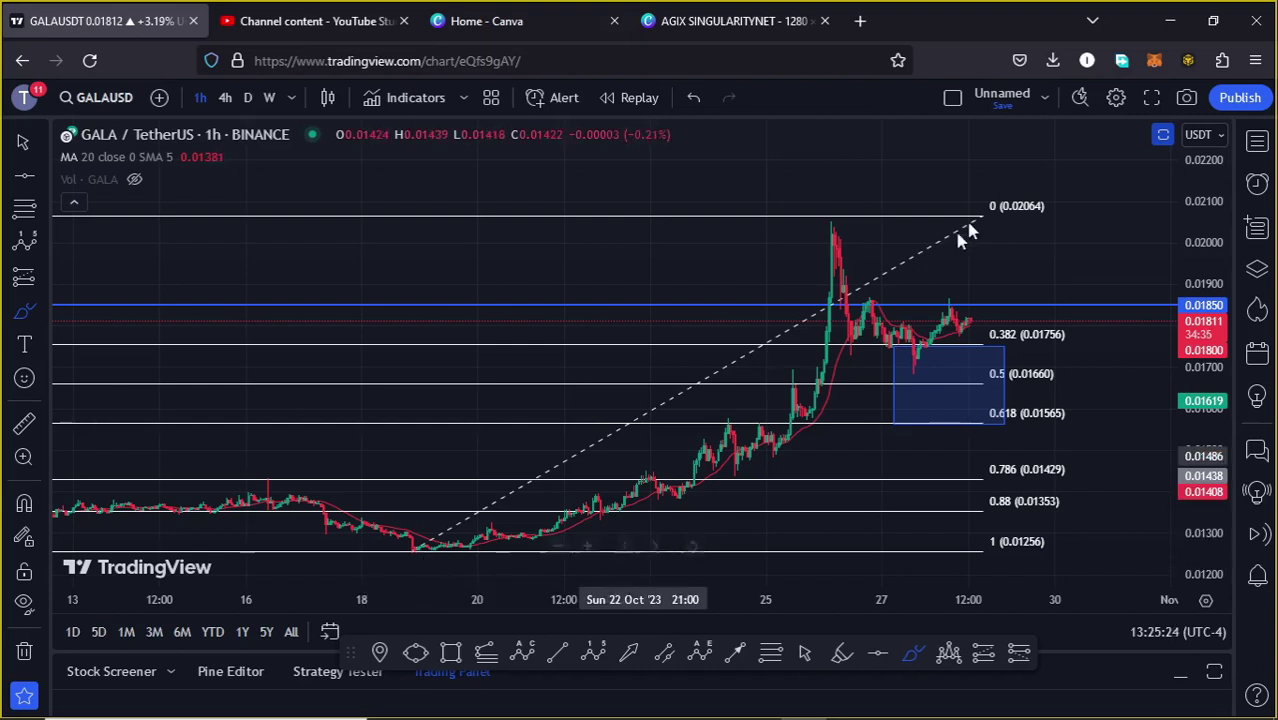
{"action": "left_click", "coordinate": [805, 654]}
- Delete the Fibonacci retracement and its dashed trendline from the chart
{"action": "left_click", "coordinate": [979, 223]}
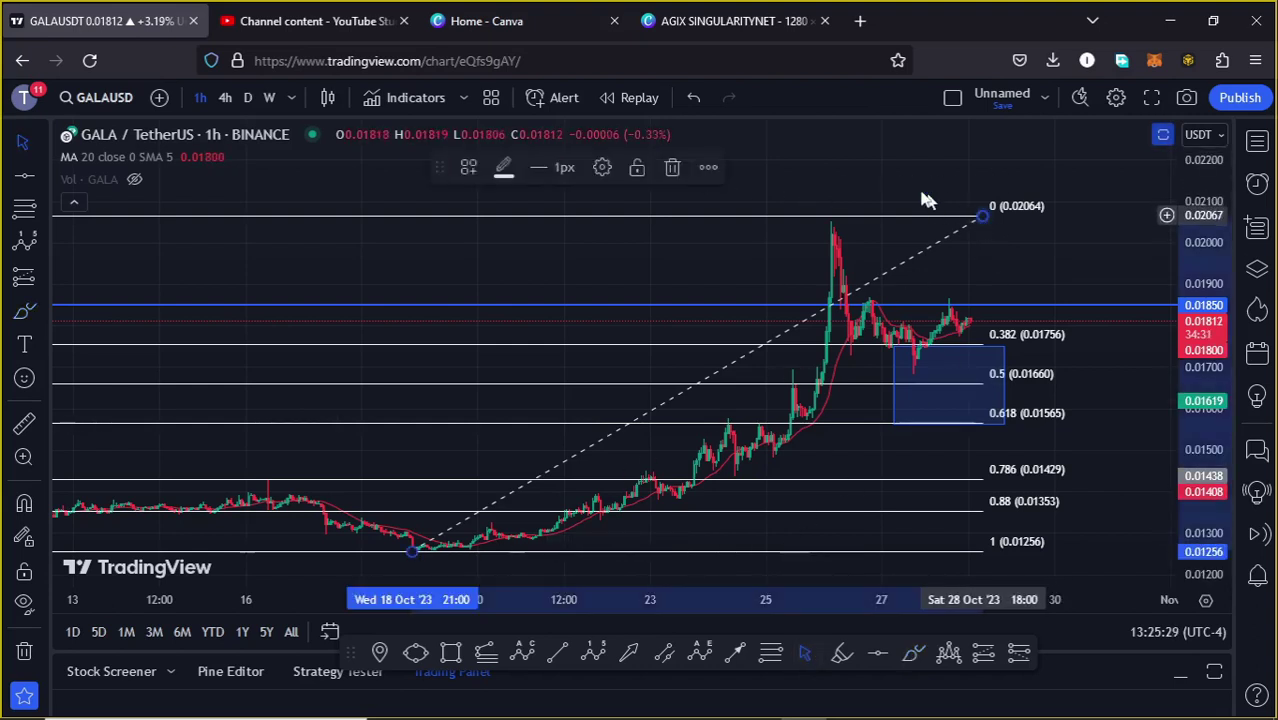
{"action": "left_click", "coordinate": [676, 166]}
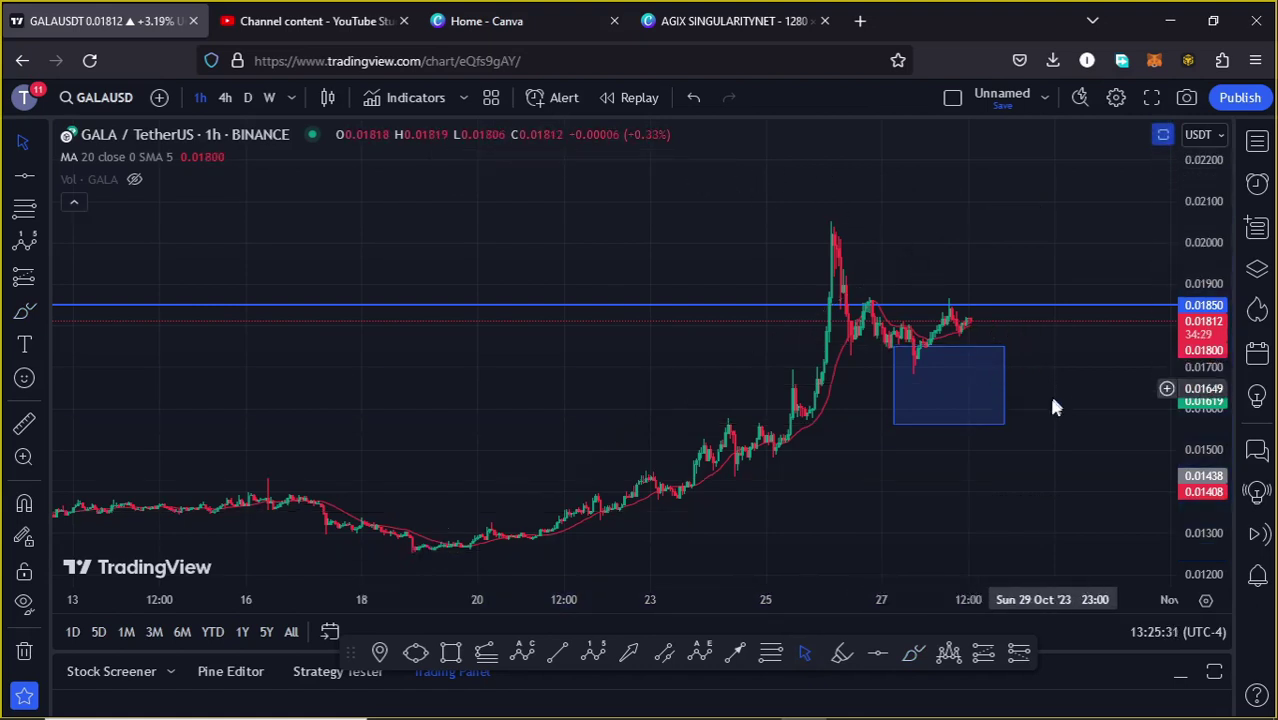
{"action": "scroll", "coordinate": [1040, 400], "scroll_direction": "up", "scroll_amount": 5}
{"action": "left_click_drag", "start_coordinate": [950, 415], "coordinate": [942, 418]}
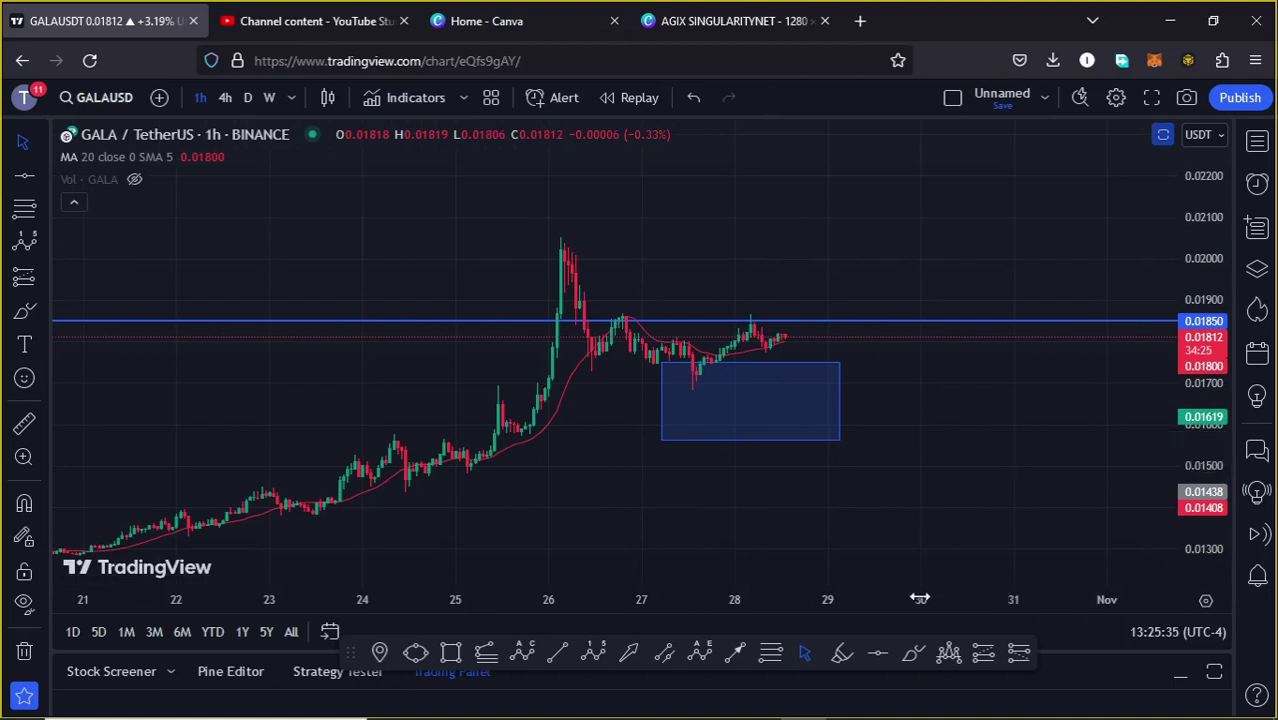
- Sketch a projected upward path from the latest candles, then delete it
{"action": "left_click", "coordinate": [916, 650]}
{"action": "mouse_move", "coordinate": [752, 354]}
{"action": "left_mouse_down"}
{"action": "mouse_move", "coordinate": [787, 297]}
{"action": "mouse_move", "coordinate": [806, 330]}
{"action": "left_mouse_up"}
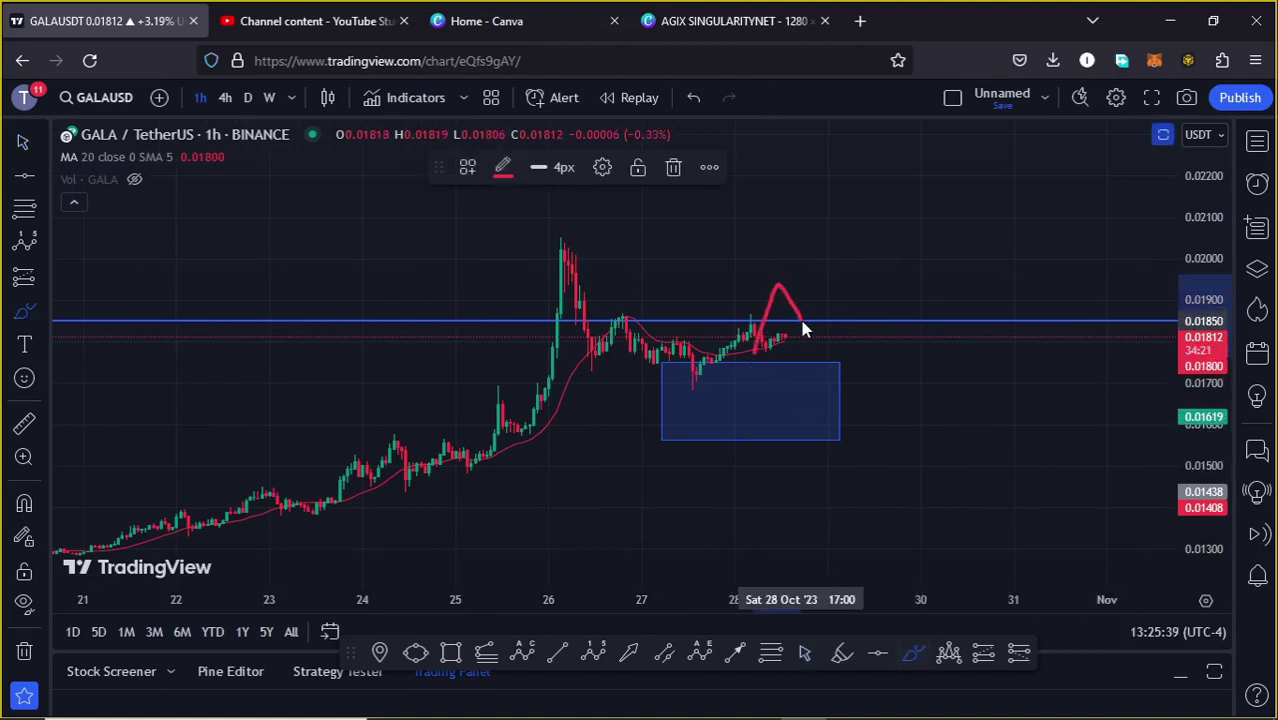
{"action": "mouse_move", "coordinate": [851, 209]}
{"action": "left_mouse_down"}
{"action": "mouse_move", "coordinate": [867, 219]}
{"action": "mouse_move", "coordinate": [931, 140]}
{"action": "left_mouse_up"}
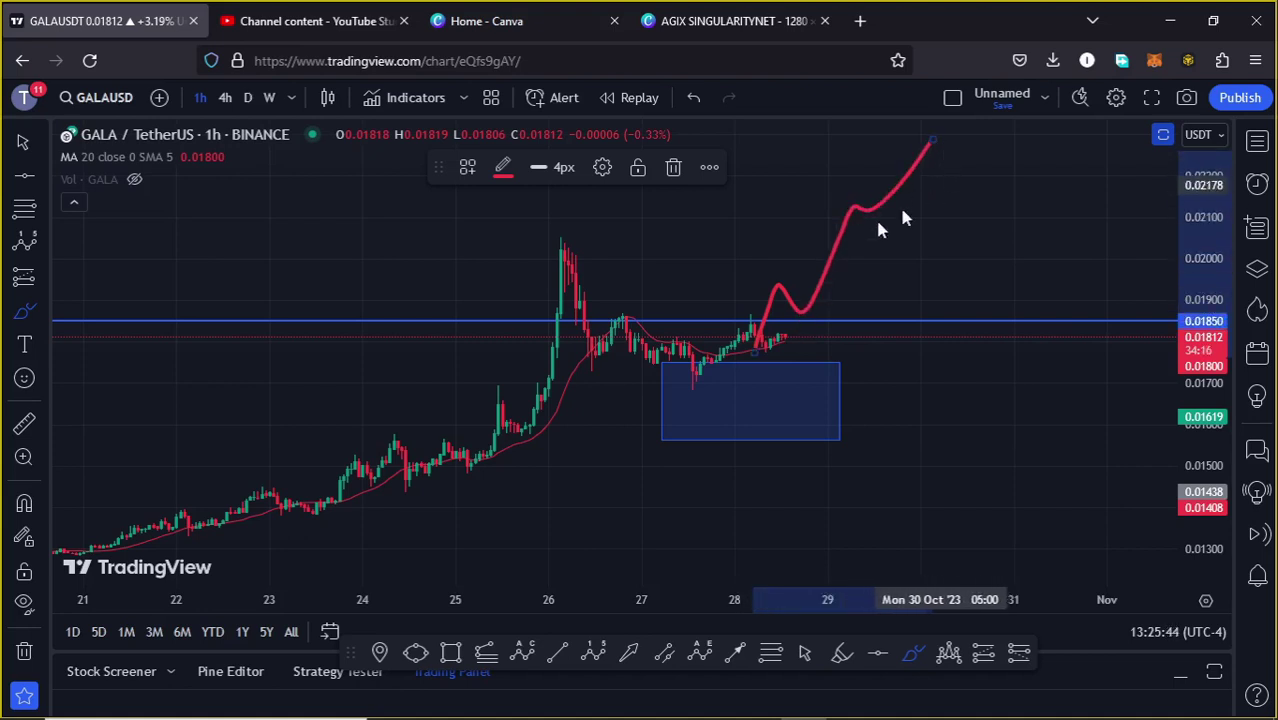
{"action": "left_click", "coordinate": [673, 168]}
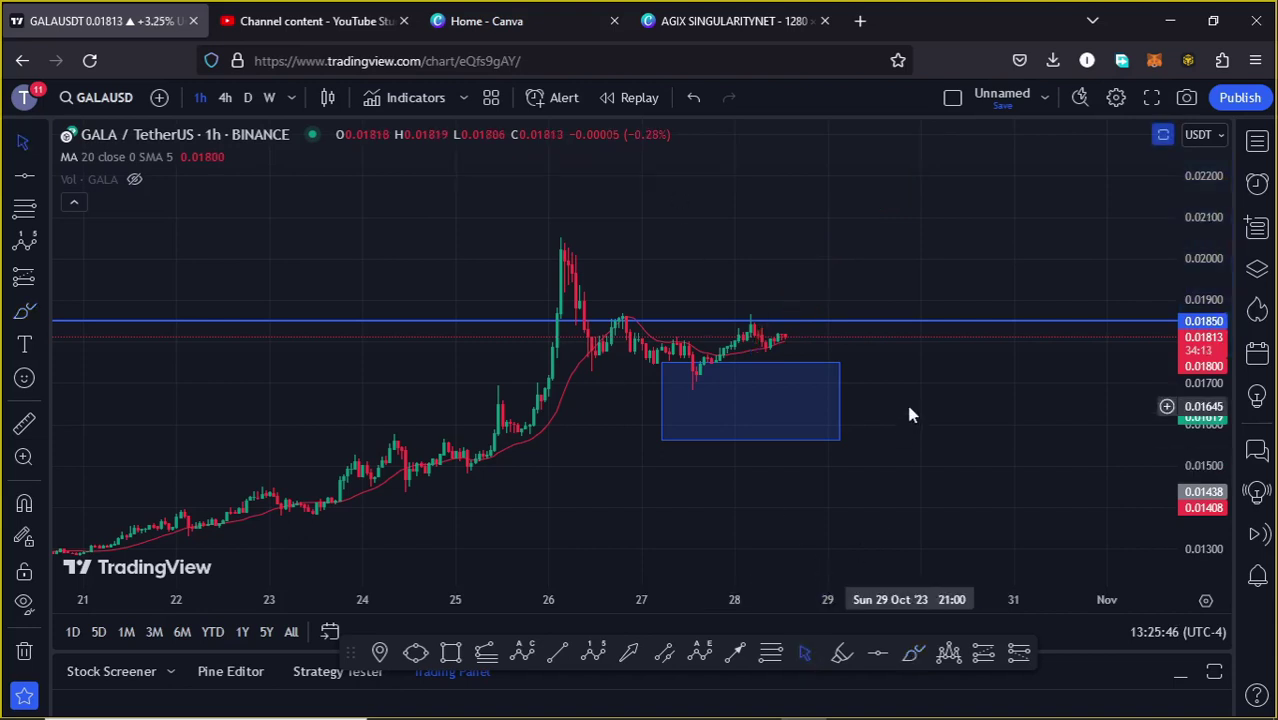
{"action": "double_click", "coordinate": [907, 405]}
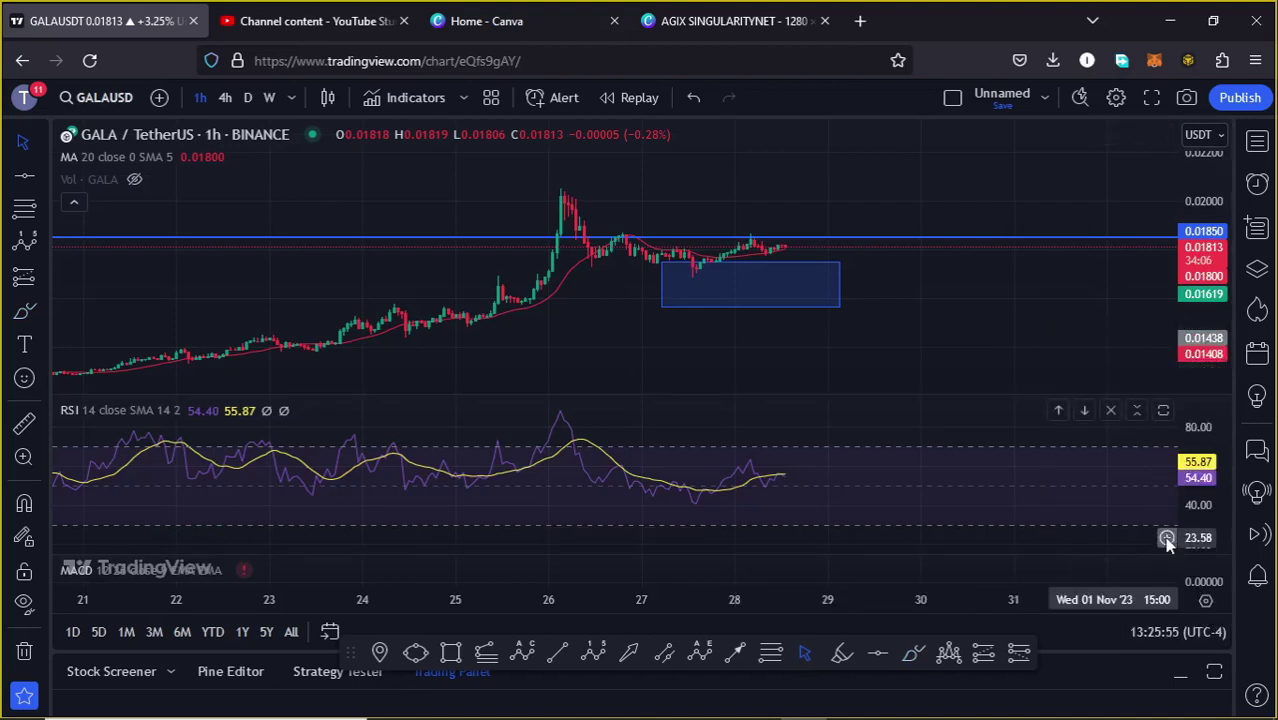
{"action": "mouse_move", "coordinate": [1067, 534]}
{"action": "left_mouse_down"}
{"action": "mouse_move", "coordinate": [1070, 498]}
{"action": "mouse_move", "coordinate": [1036, 516]}
{"action": "left_mouse_up"}
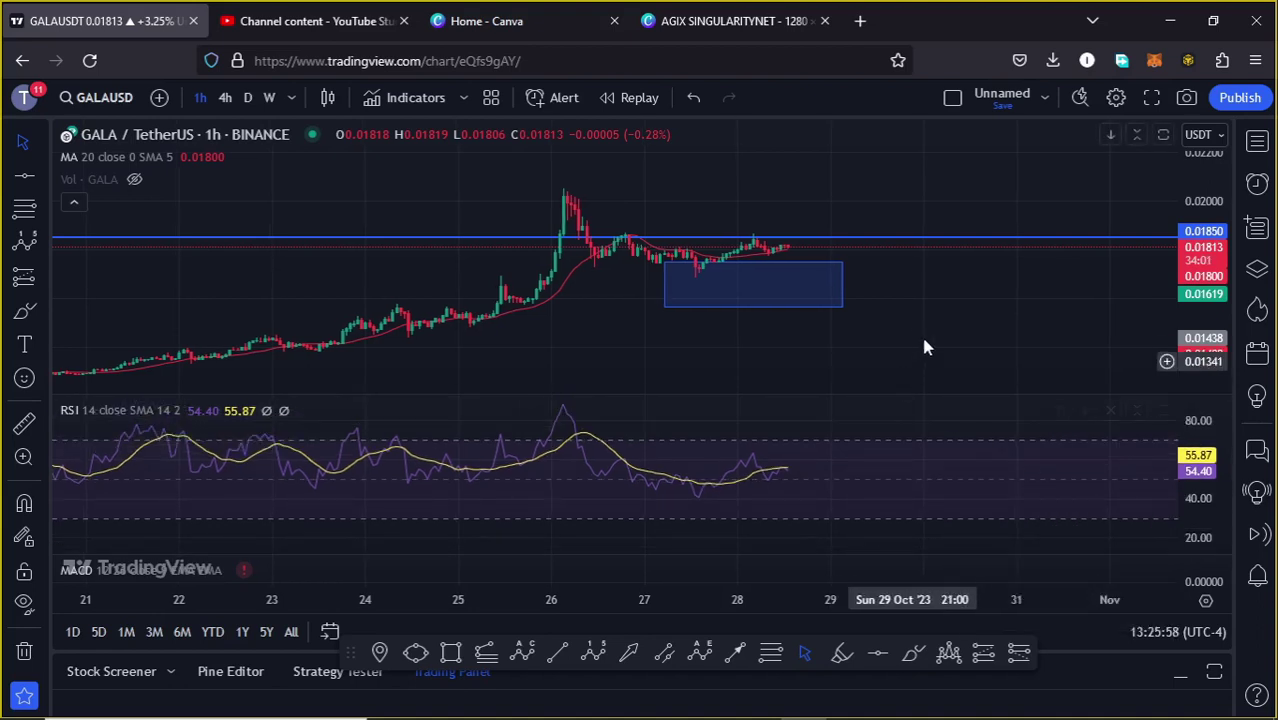
{"action": "scroll", "coordinate": [913, 354], "scroll_direction": "down", "scroll_amount": 2}
{"action": "double_click", "coordinate": [1016, 347]}
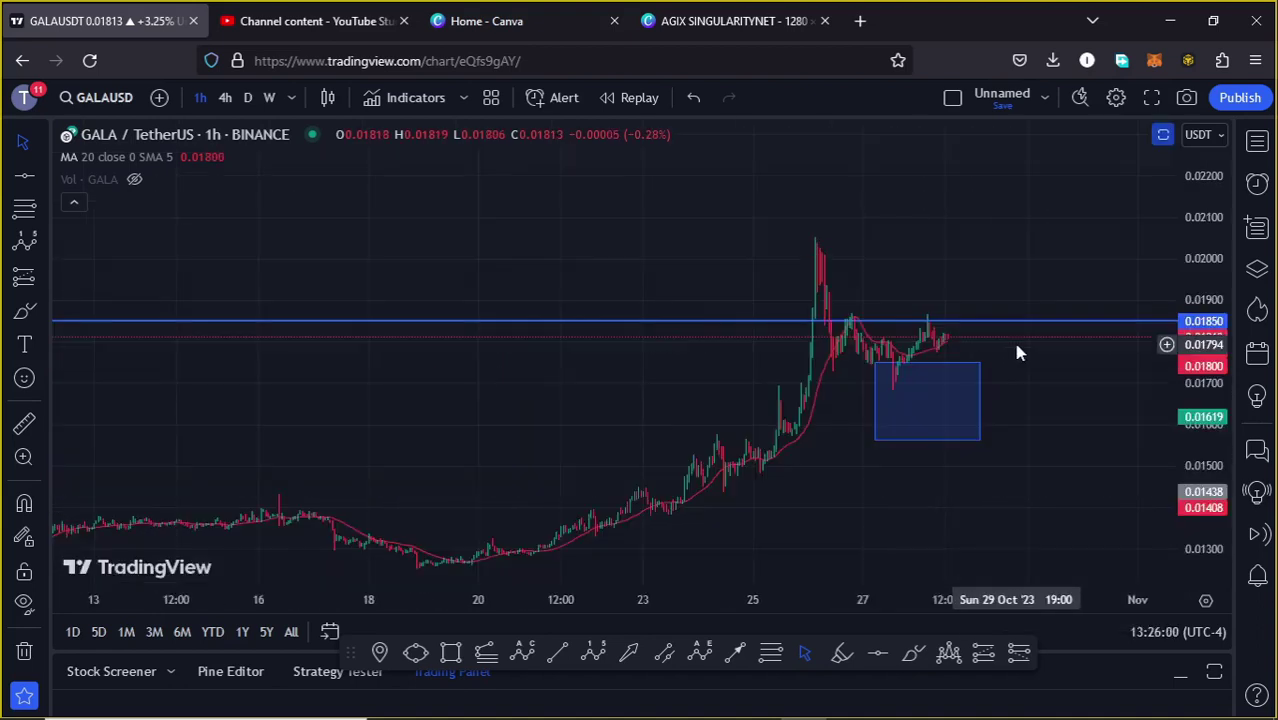